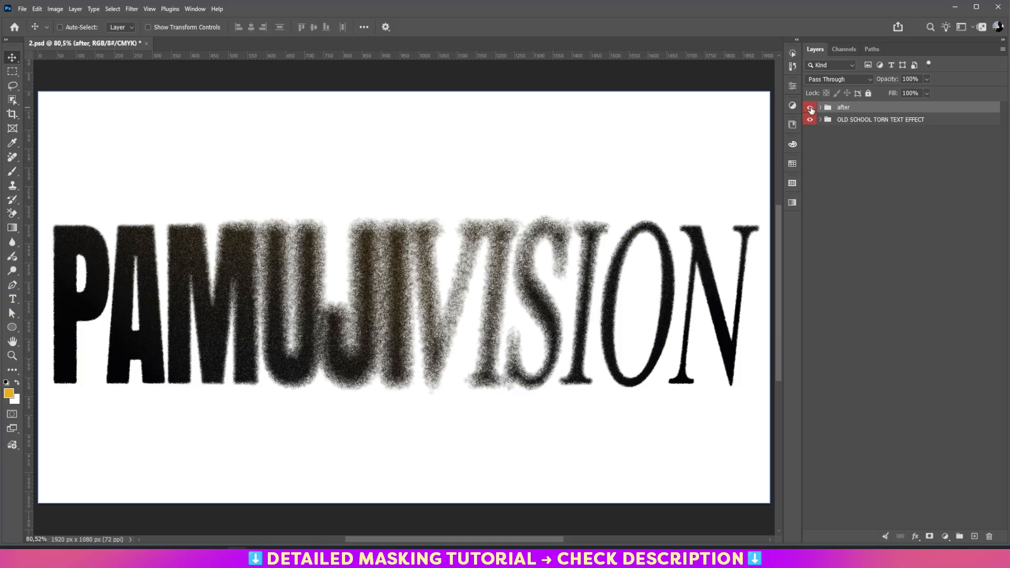
Step: Hide the "after" group and review the text and background layers inside the OLD SCHOOL TORN TEXT EFFECT group
click(811, 108)
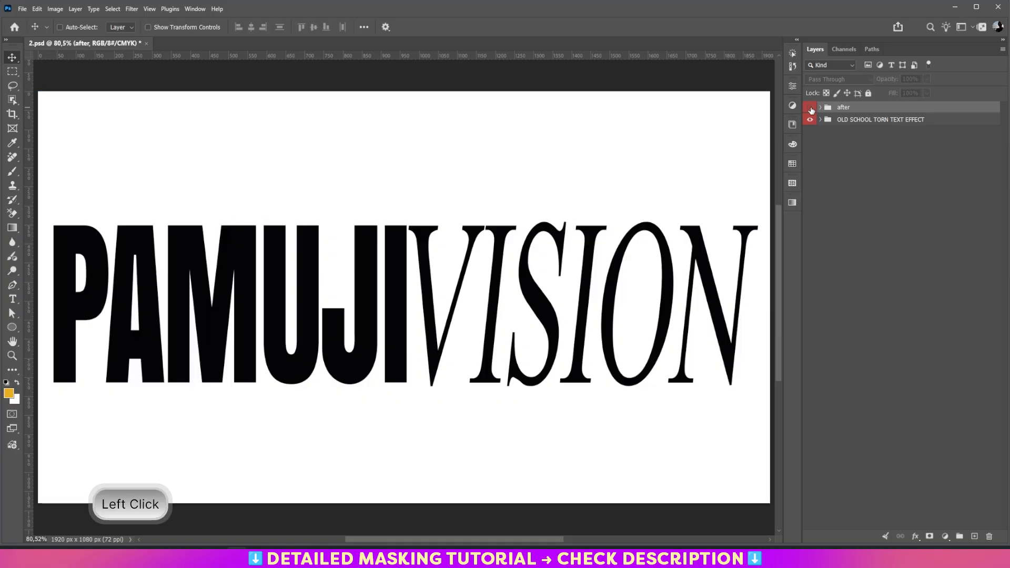
click(852, 121)
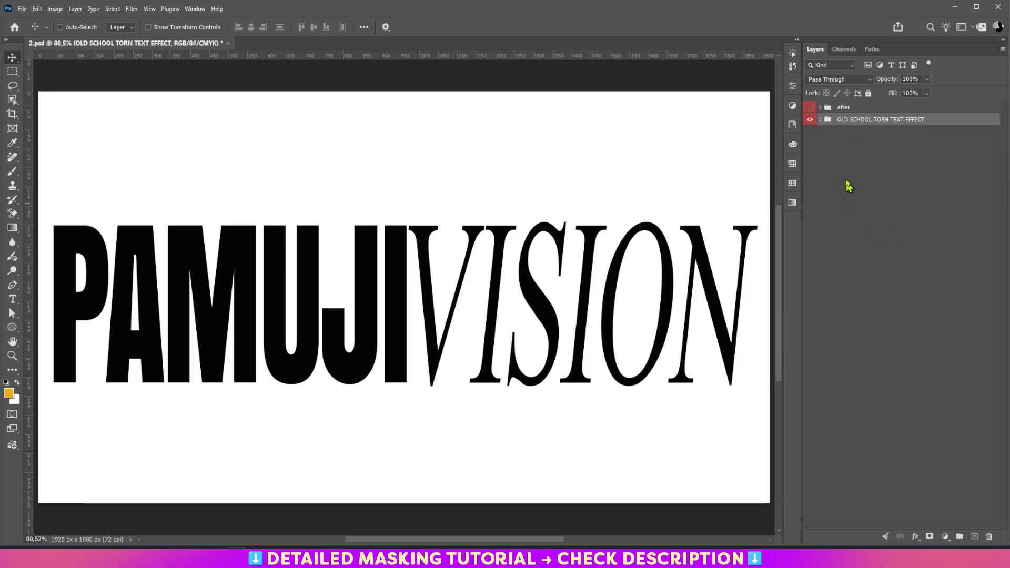
click(820, 120)
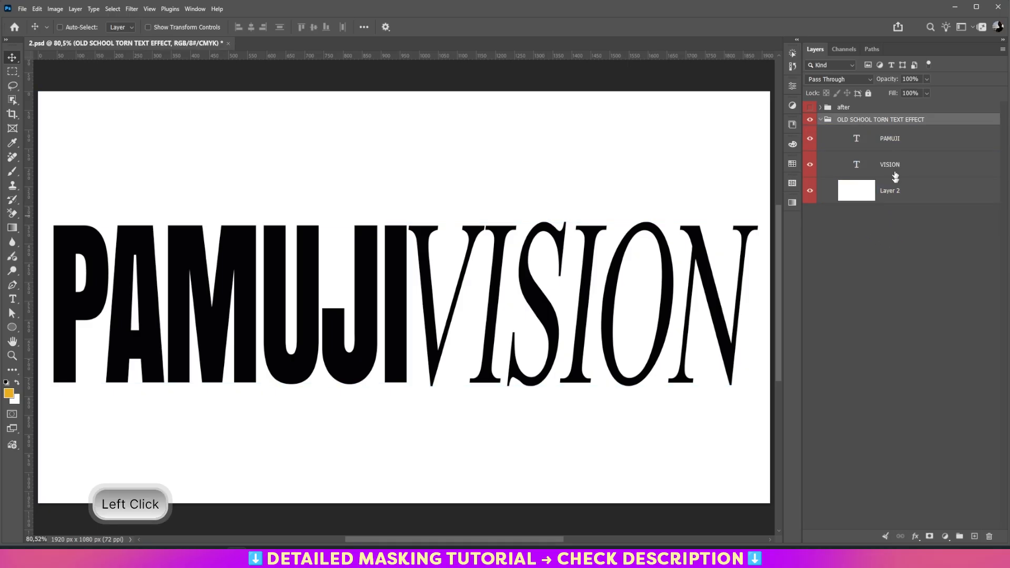
click(889, 209)
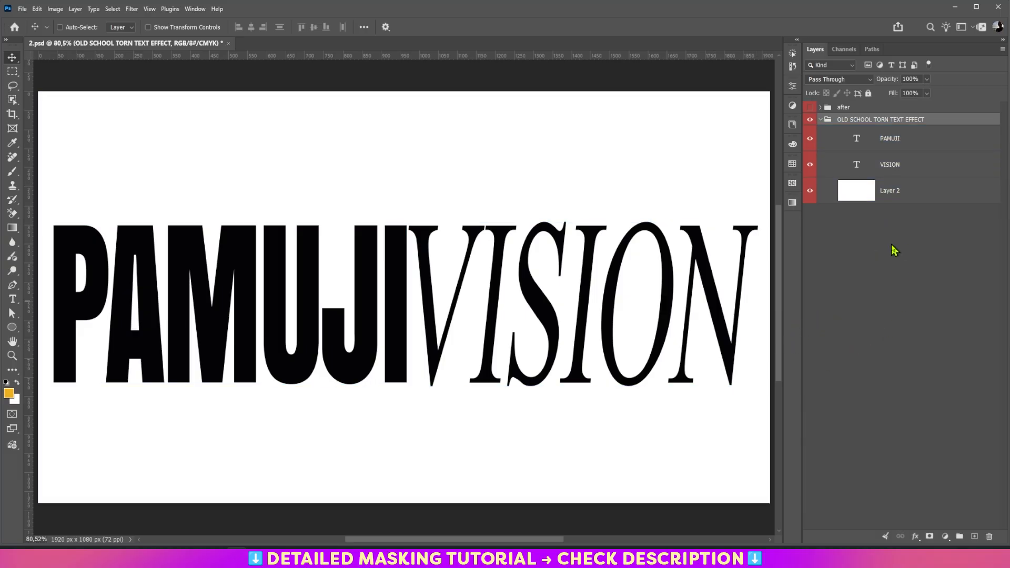
click(892, 194)
click(913, 133)
click(904, 199)
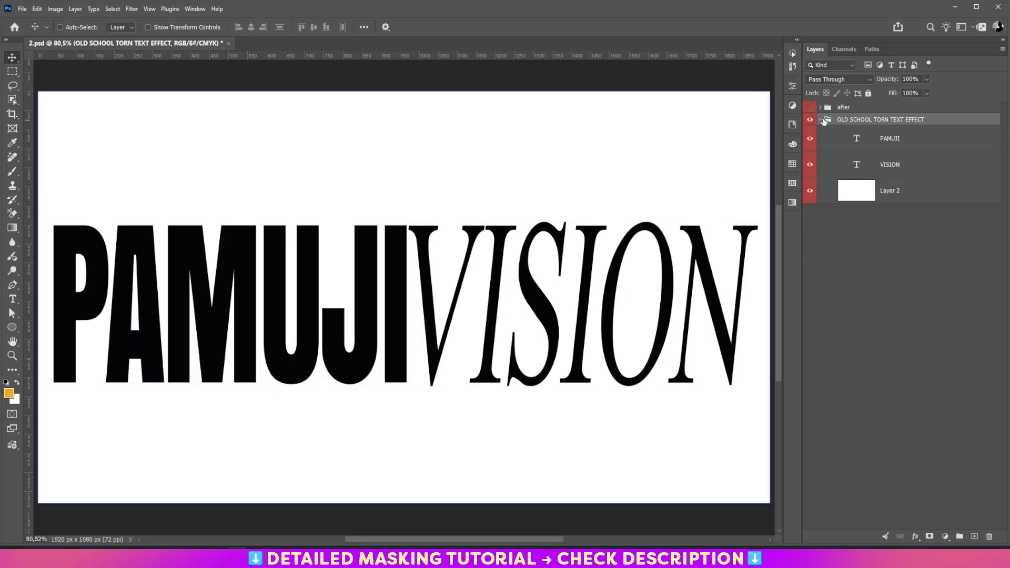
click(821, 121)
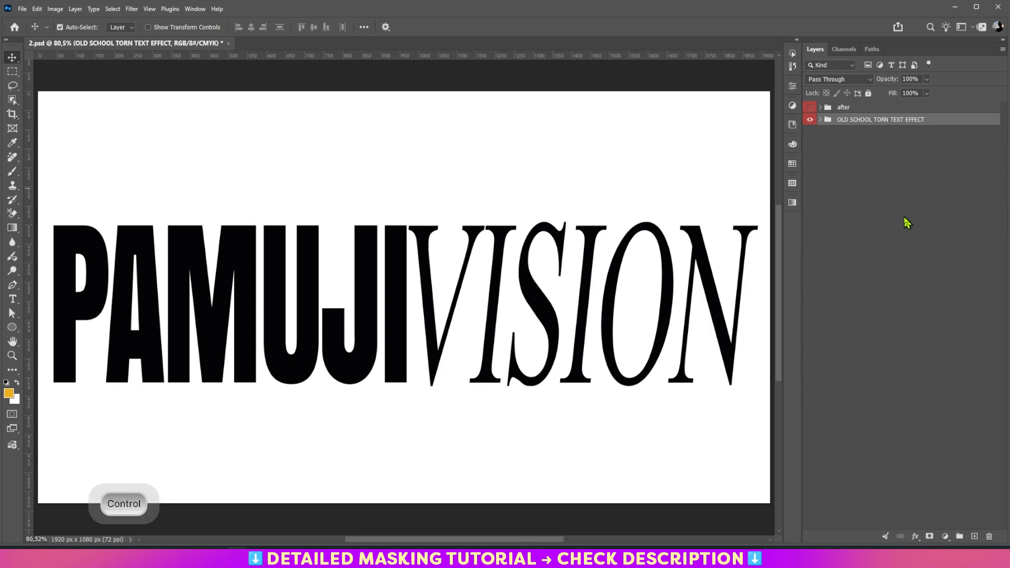
Step: Duplicate the OLD SCHOOL TORN TEXT EFFECT group with the original hidden, and convert the copy to a smart object
key(ctrl+j)
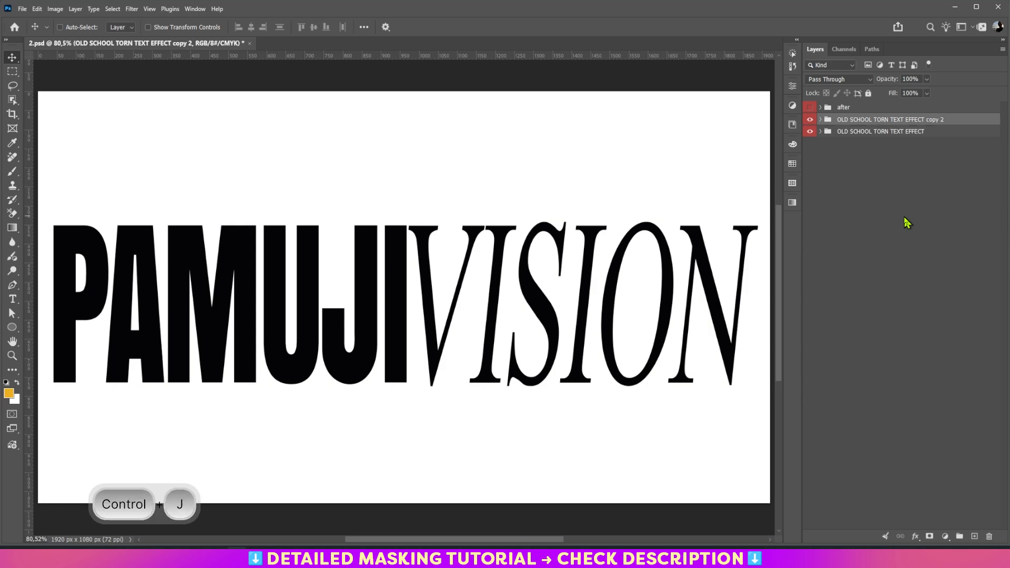
click(810, 132)
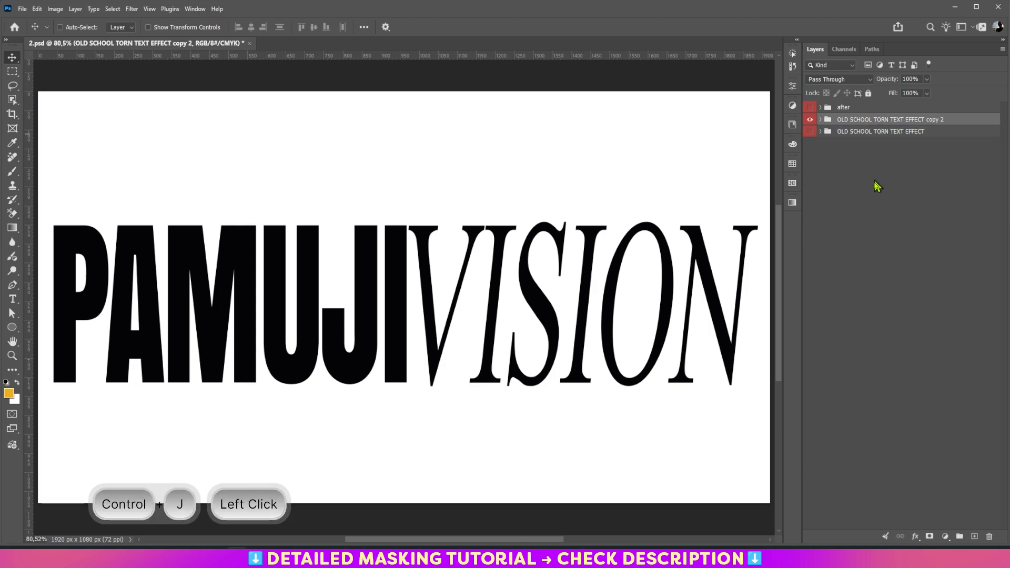
right_click(881, 120)
click(918, 341)
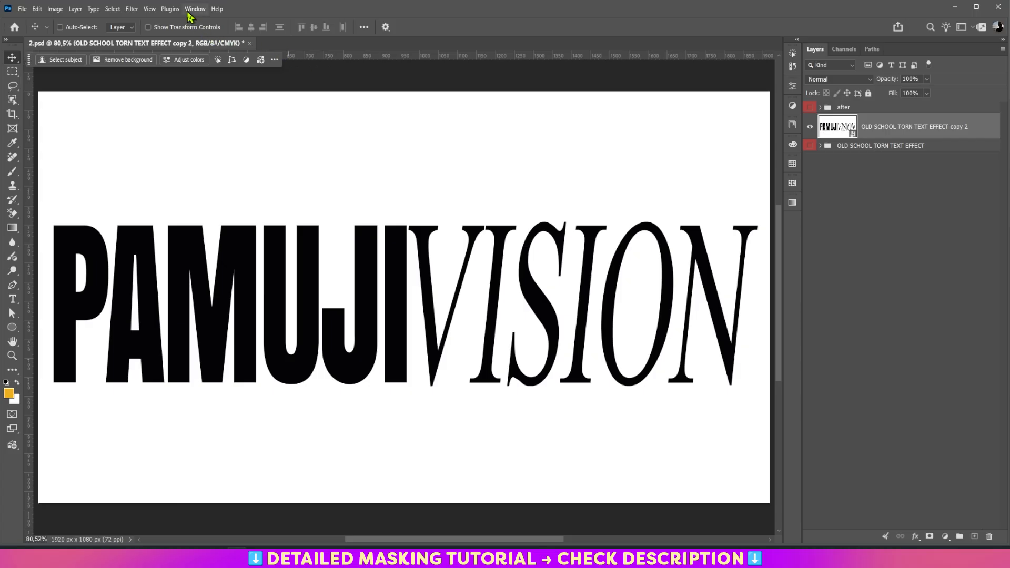
Step: Start a Field Blur on the smart object and move its blur pin to the upper end of the V
click(132, 9)
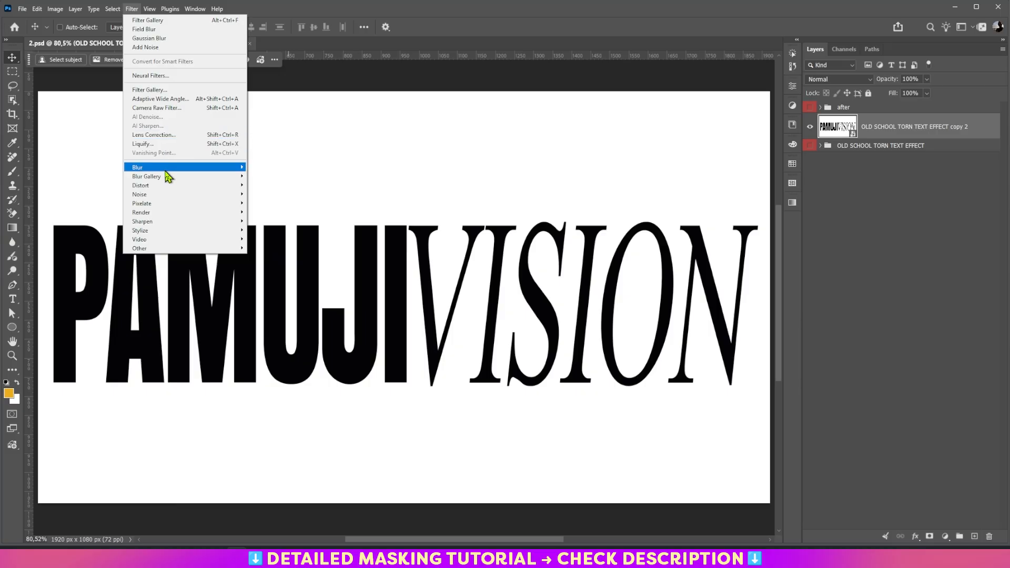
mouse_move(169, 178)
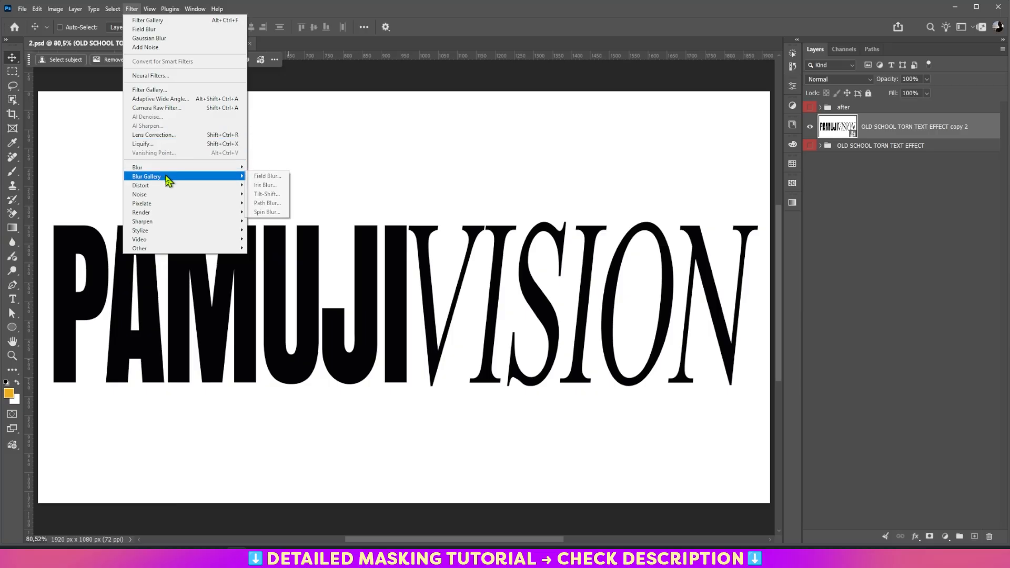
click(267, 176)
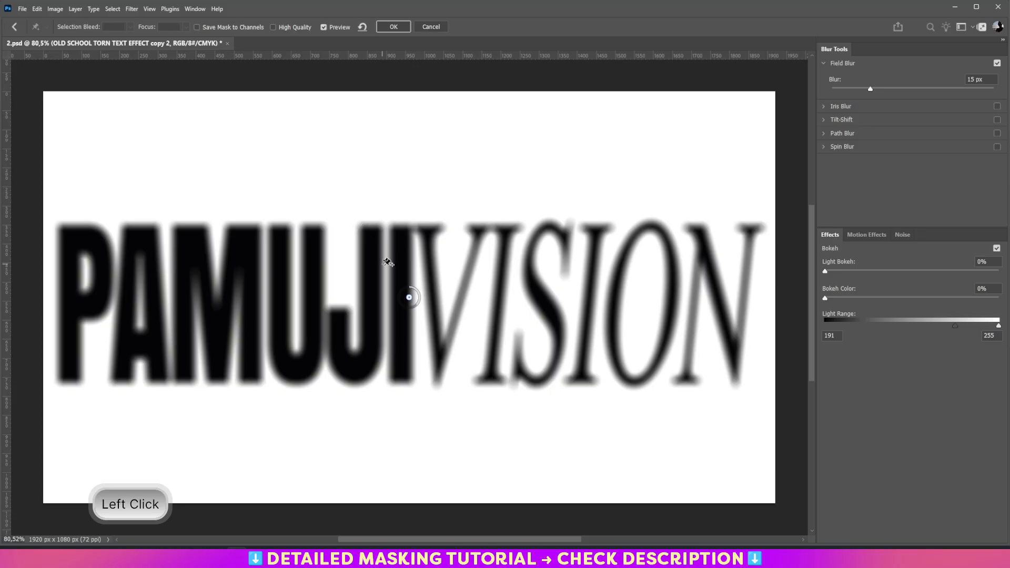
drag(410, 298, 426, 229)
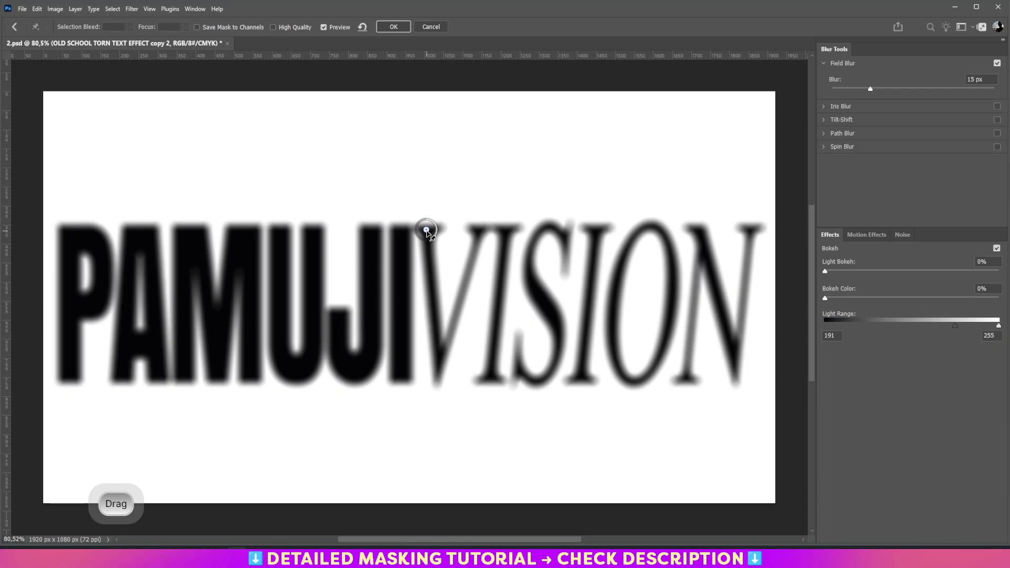
drag(426, 230, 426, 230)
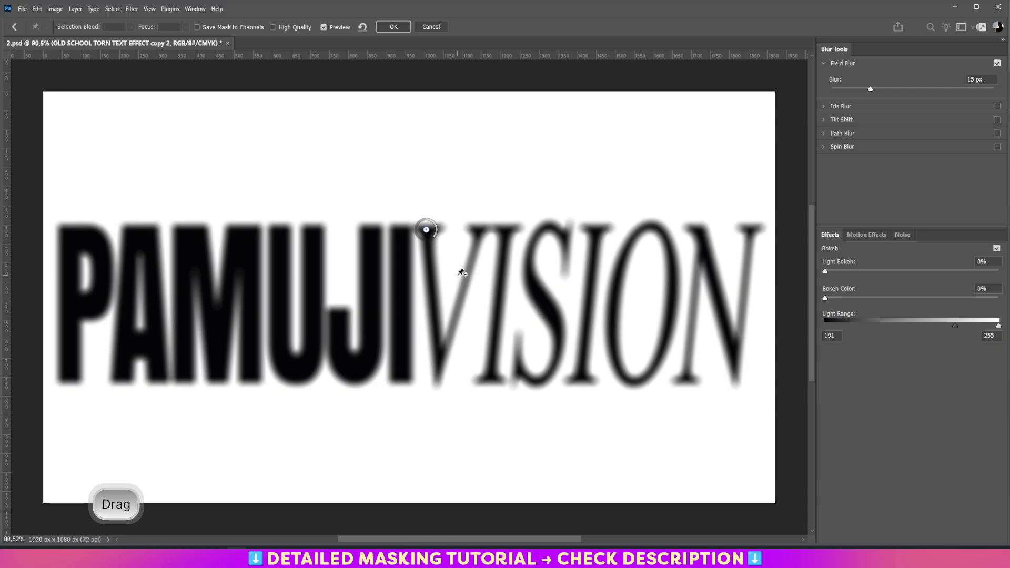
Step: Set the blur of the pin on the V to 25 px
click(874, 89)
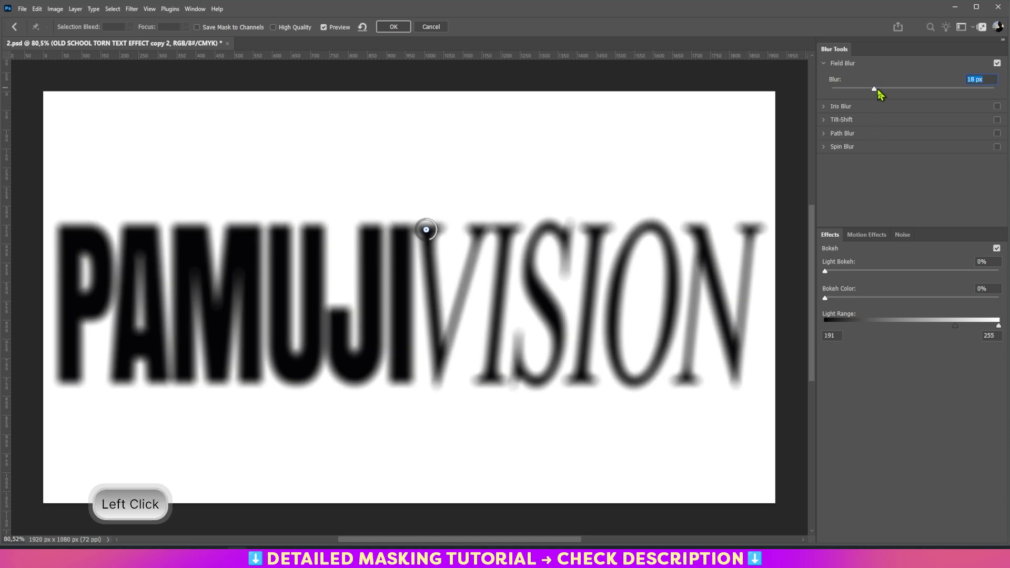
click(877, 89)
click(971, 79)
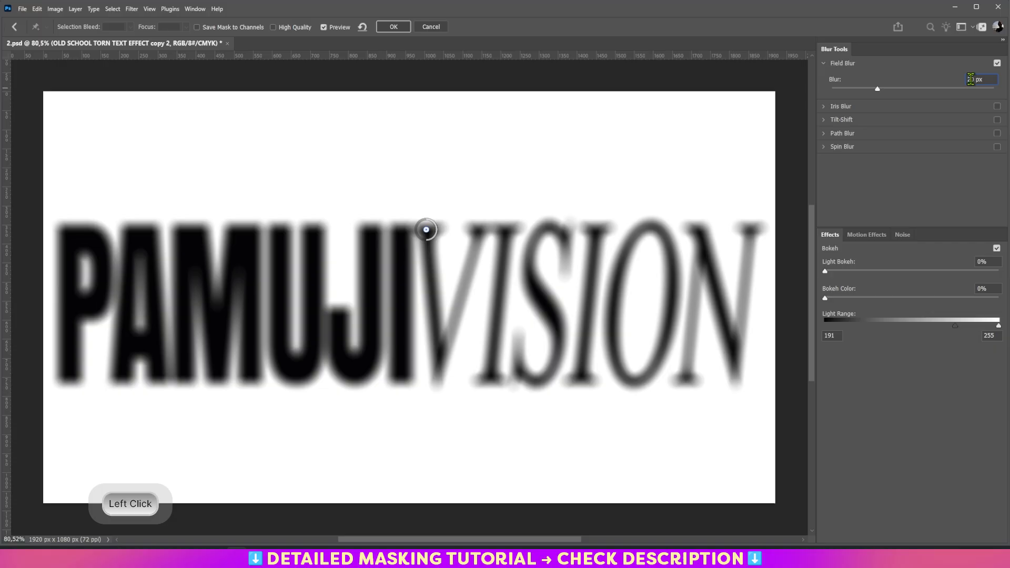
double_click(971, 79)
text(25)
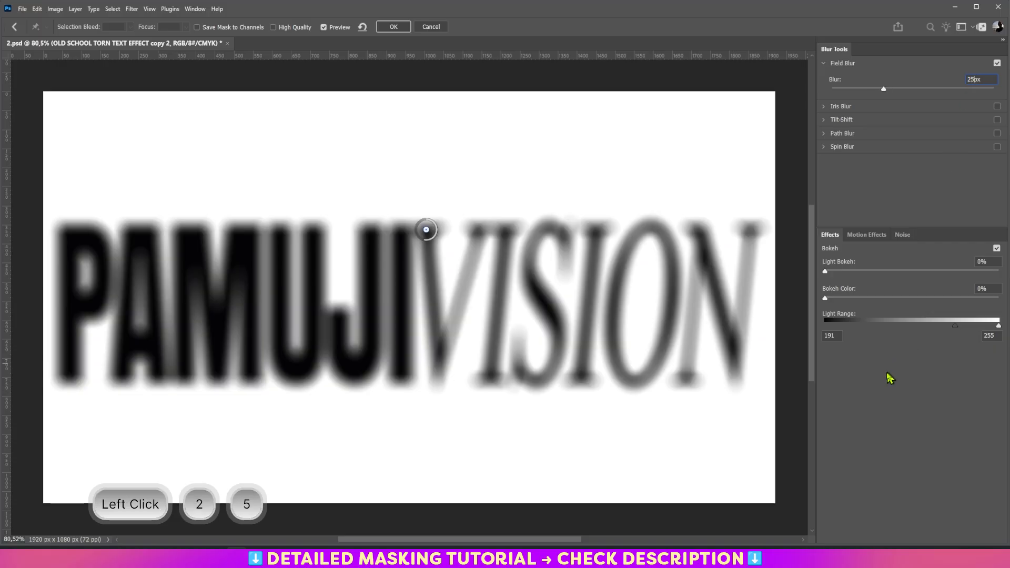
Step: Add a second blur pin at the lower tip of the final N and set its blur to 0
click(739, 375)
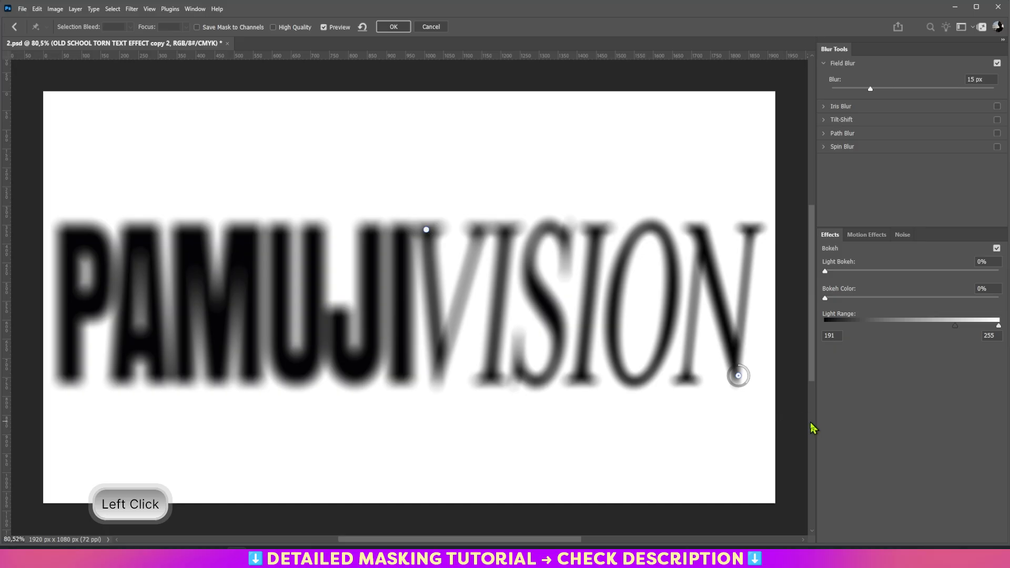
click(981, 79)
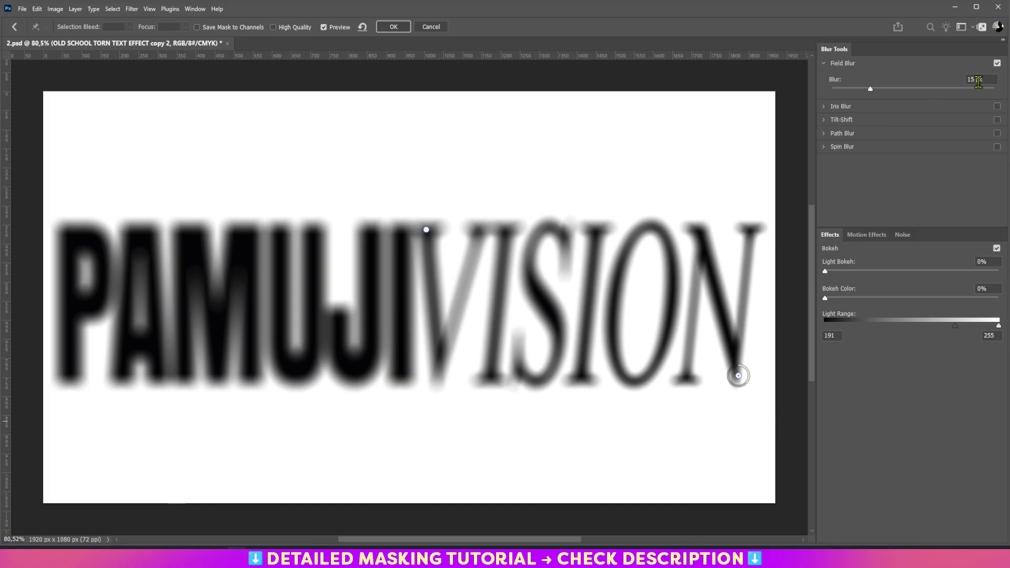
drag(982, 79, 967, 80)
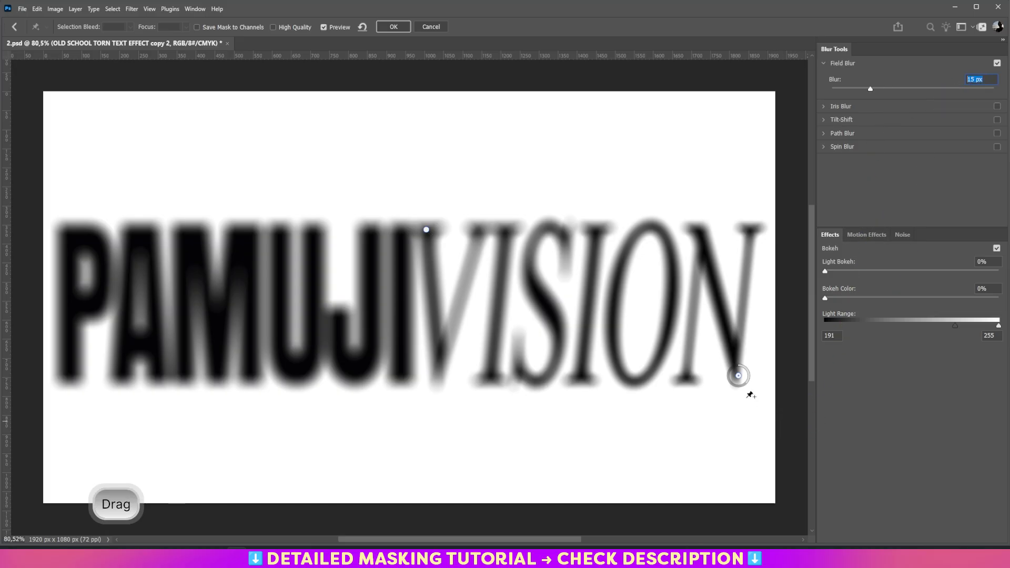
text(0)
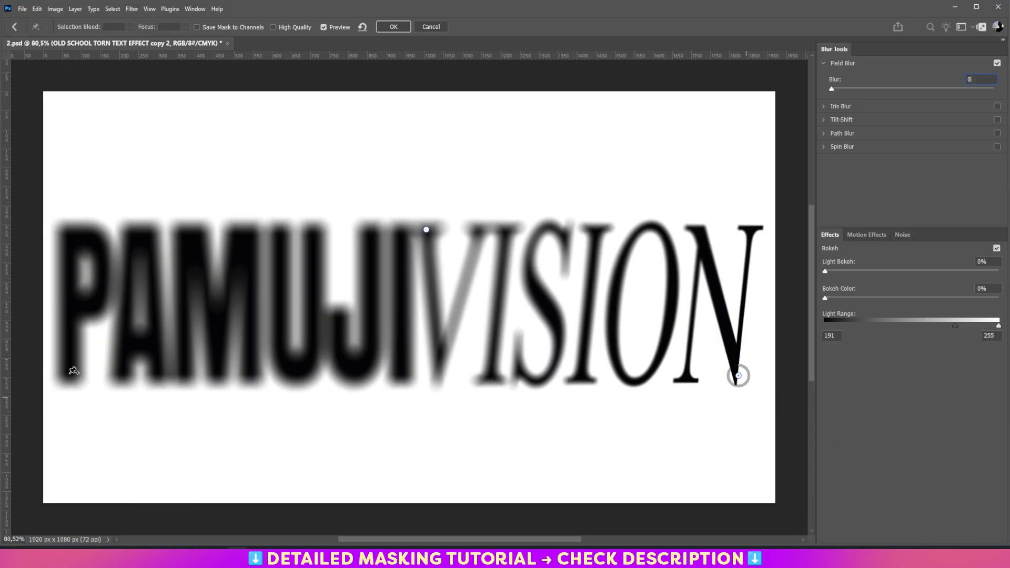
Step: Add a third blur pin at the base of the first A with 1 px blur, and apply the Field Blur
click(116, 372)
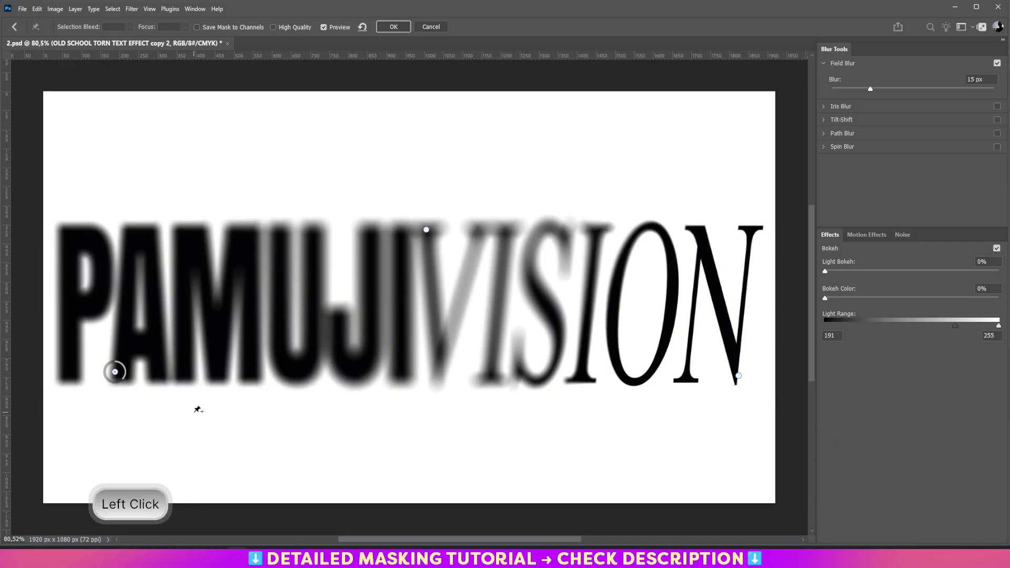
click(969, 78)
text(1)
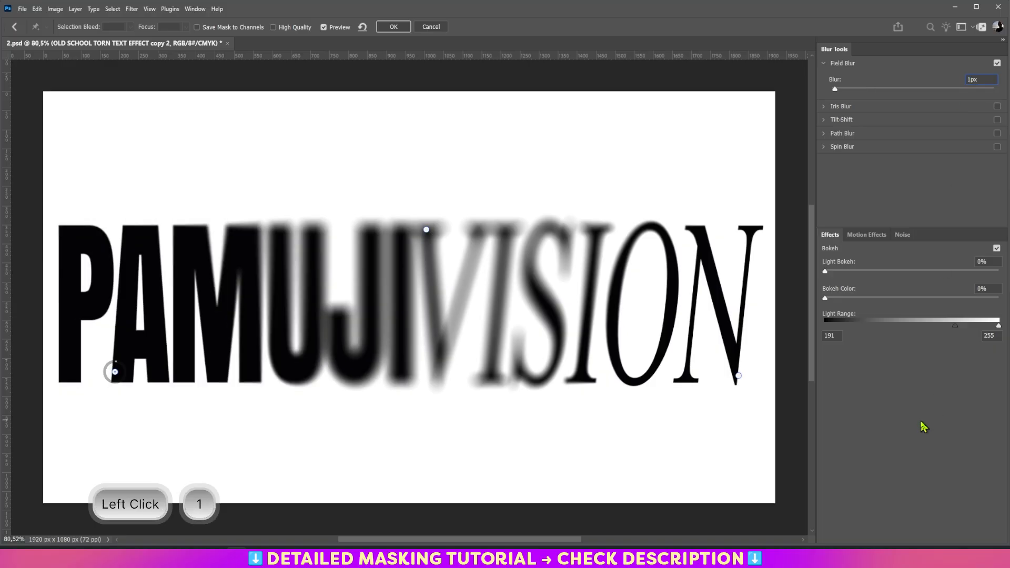
click(395, 27)
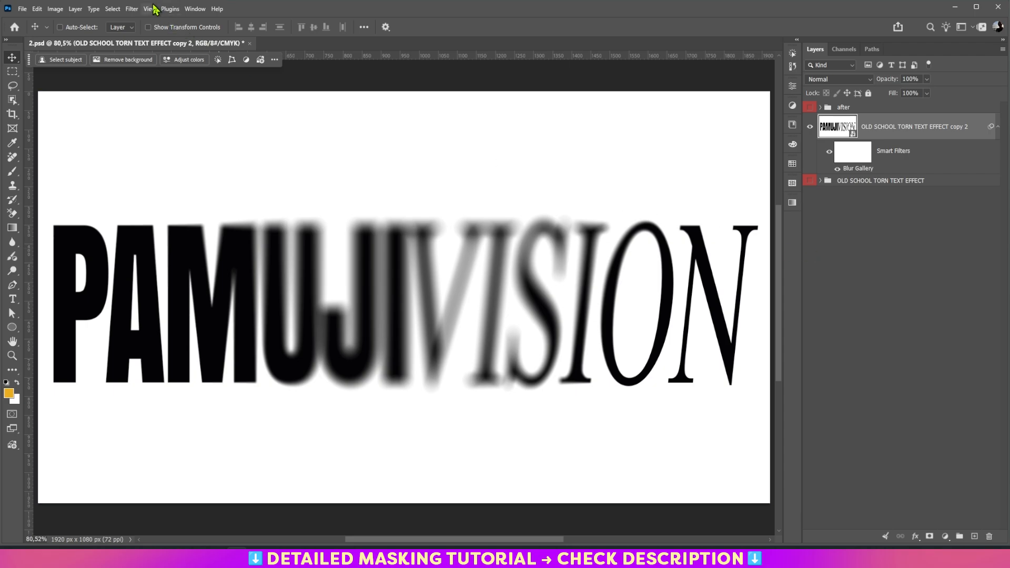
click(132, 10)
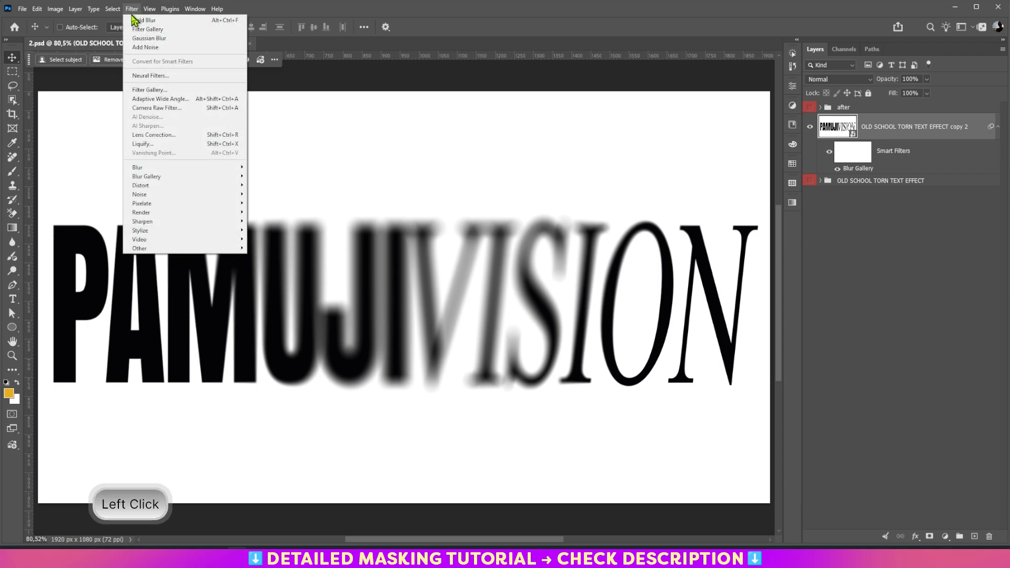
click(144, 91)
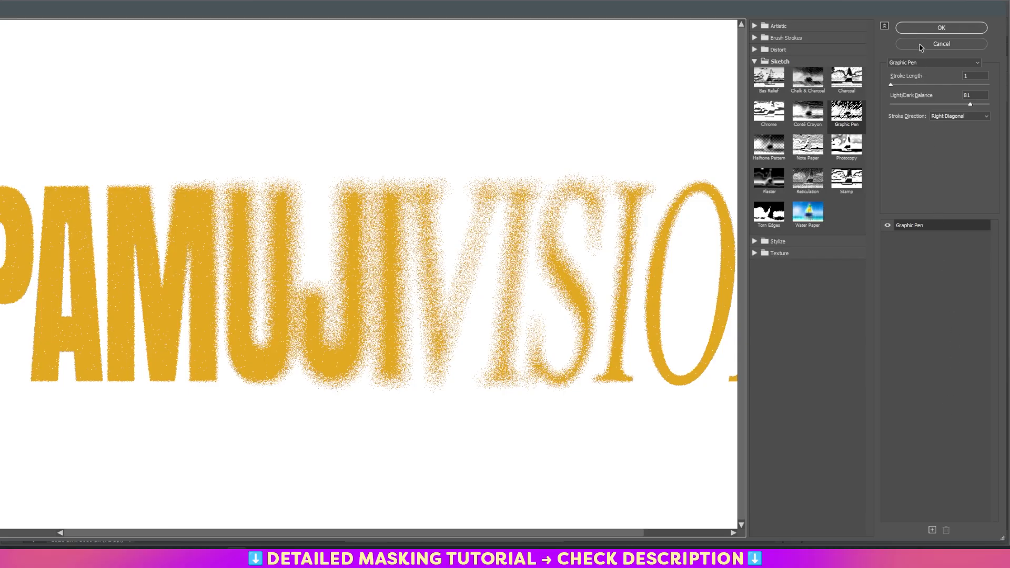
click(921, 46)
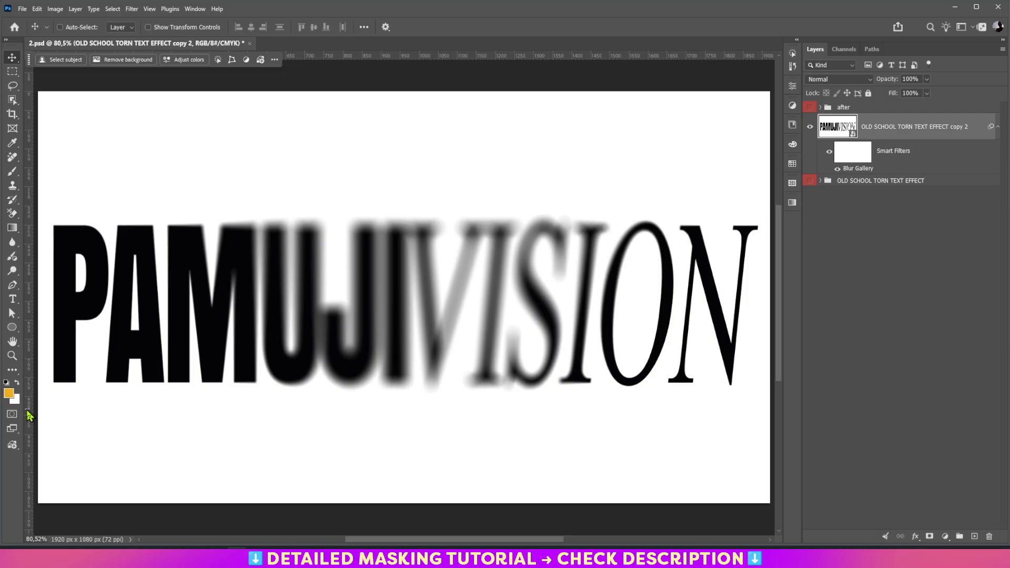
Step: Reset the foreground and background colours to default and open the Filter Gallery's Graphic Pen with the preview fitted to view
key(d)
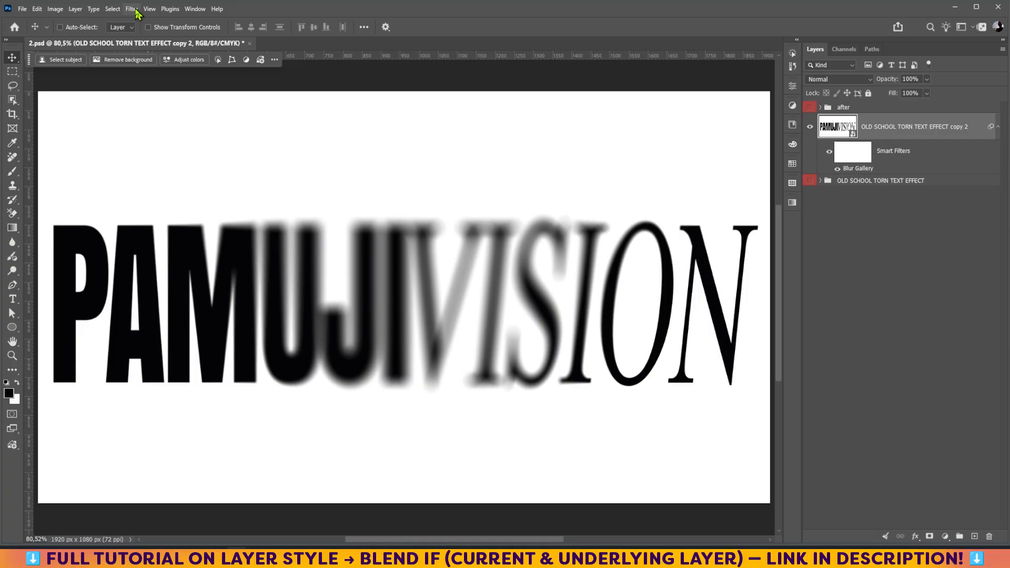
click(135, 10)
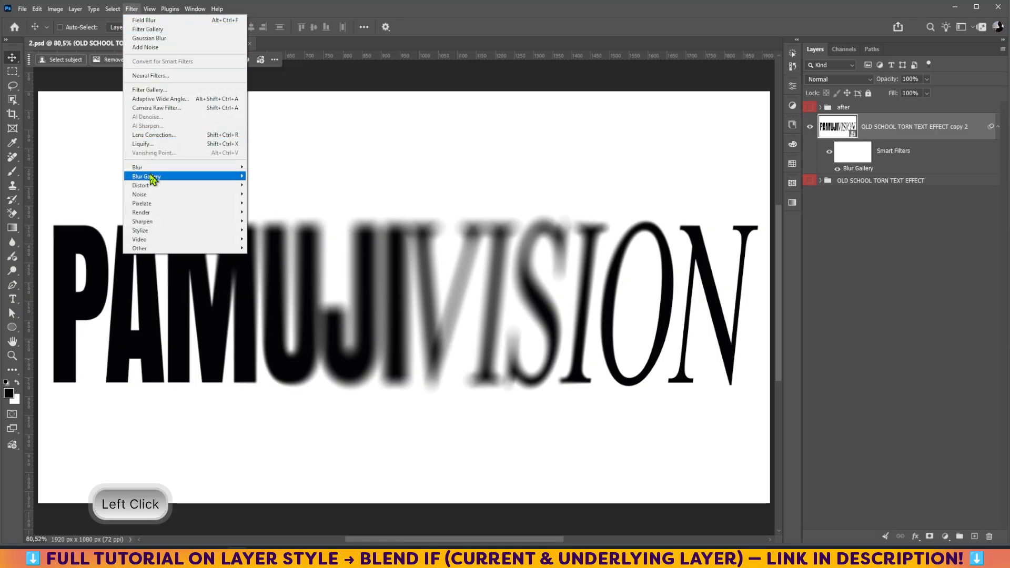
click(150, 90)
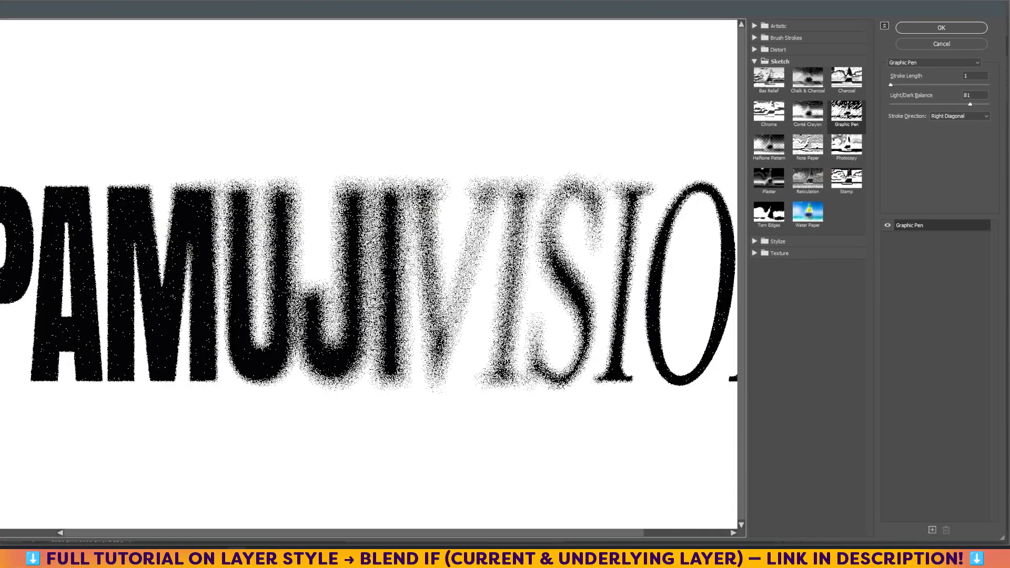
drag(1, 476, 42, 472)
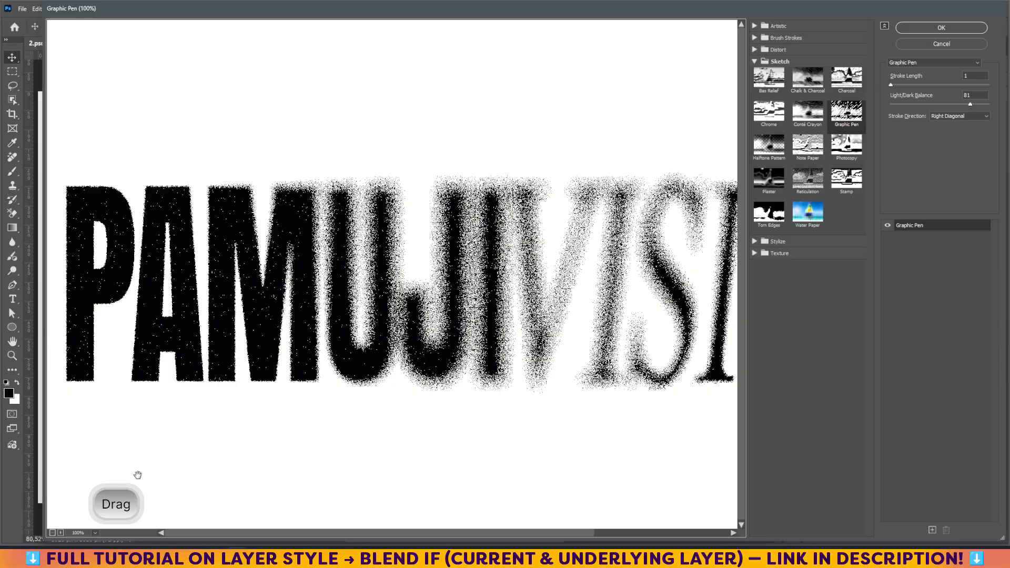
click(95, 533)
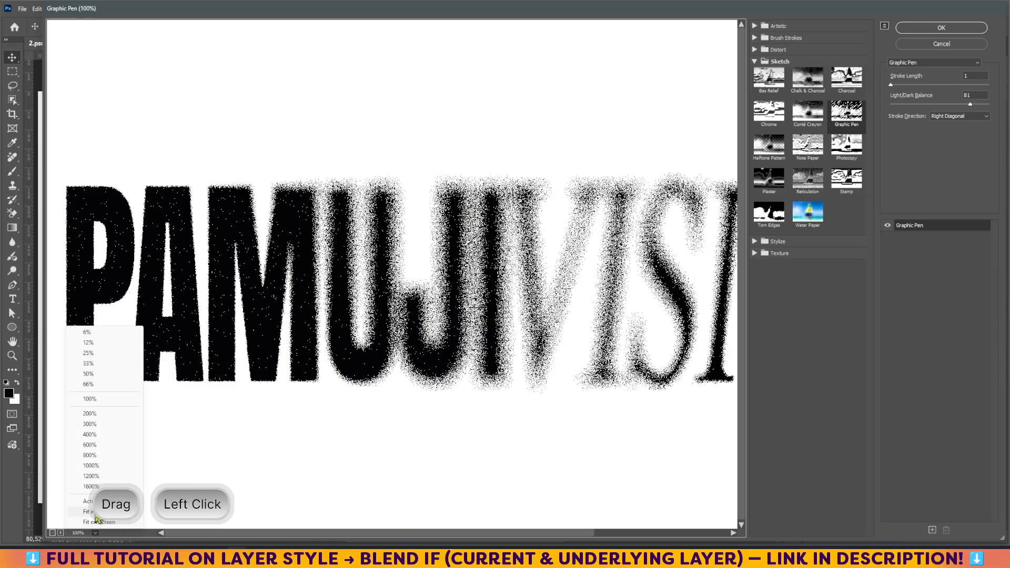
click(99, 522)
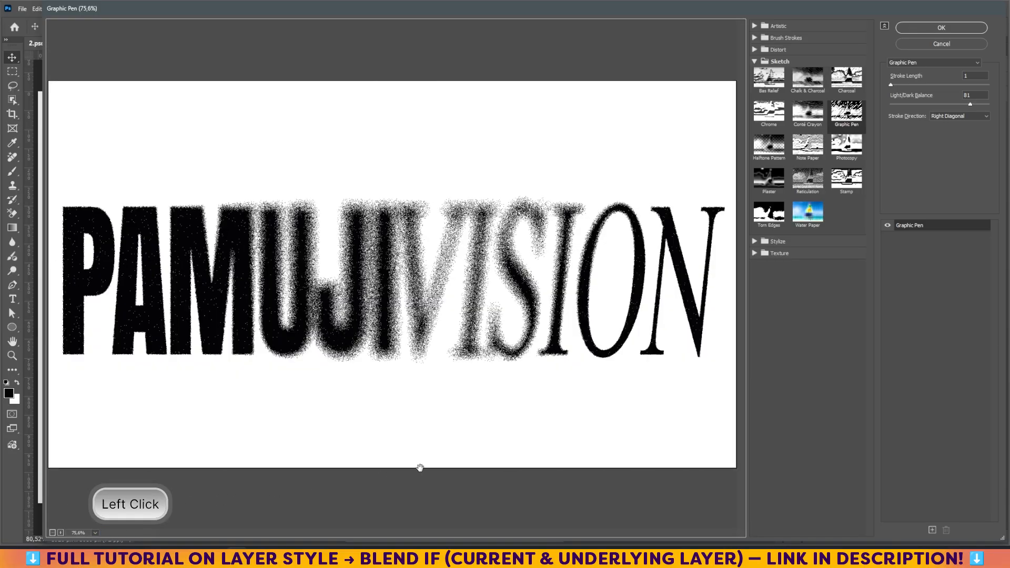
Step: Try lower Light/Dark Balance values for the Graphic Pen, and set the balance to 80
click(924, 231)
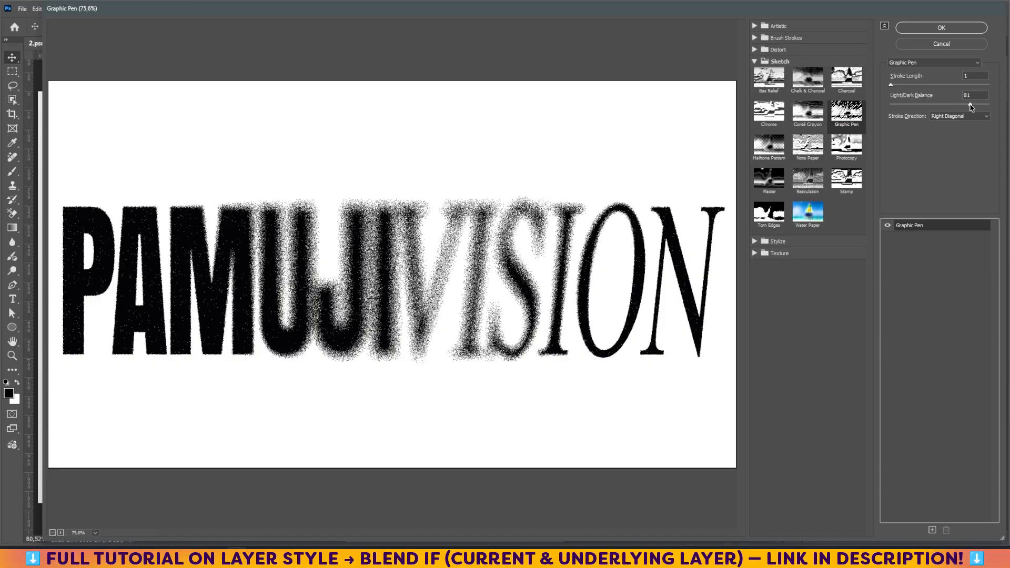
drag(971, 106, 924, 108)
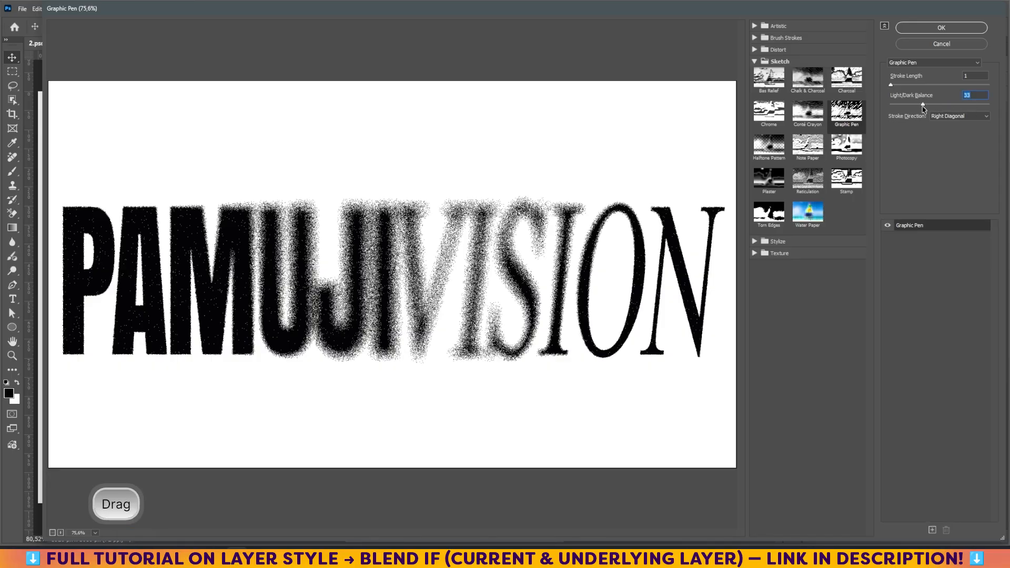
click(900, 105)
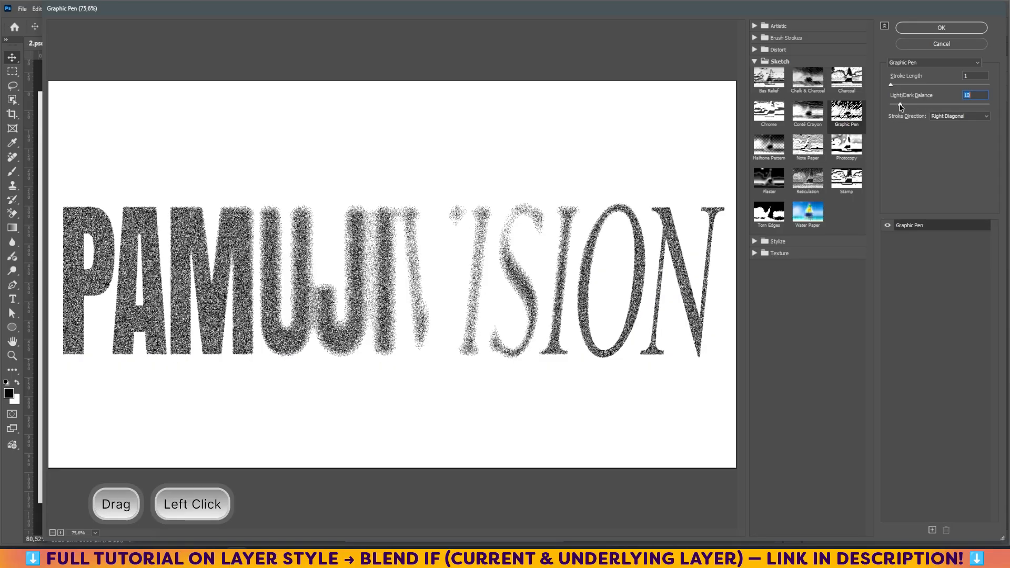
click(968, 95)
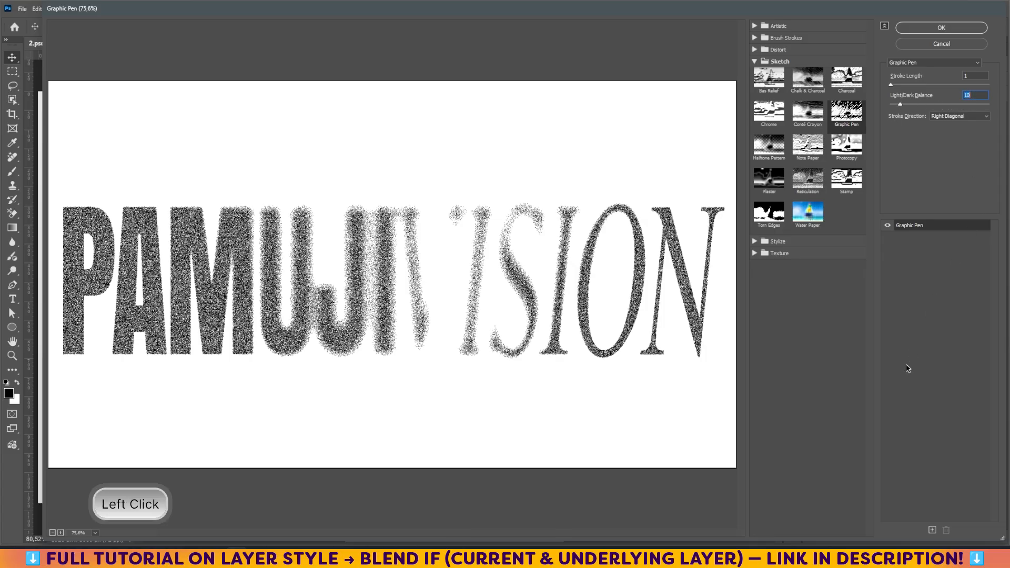
text(80)
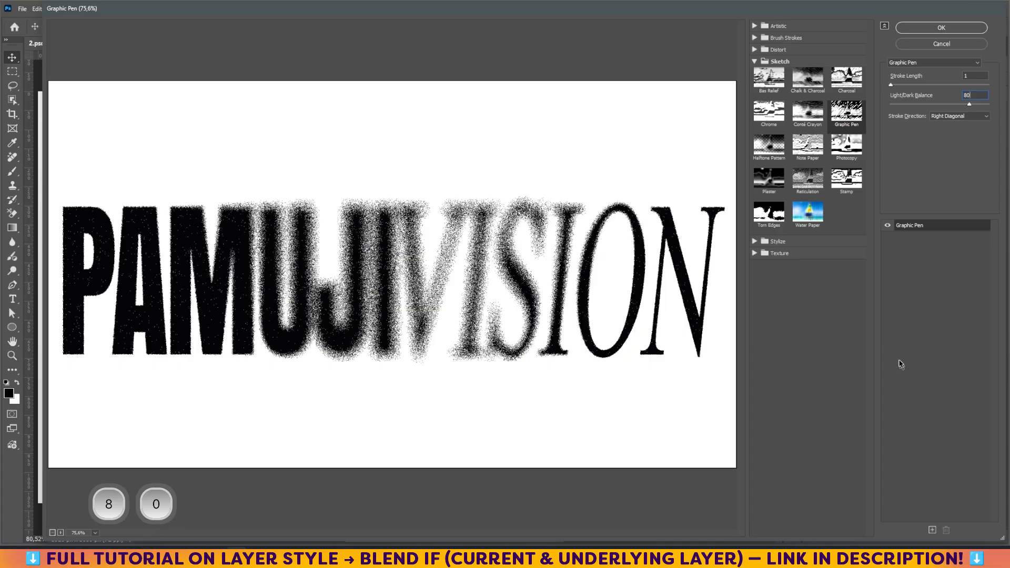
Step: Stack a Torn Edges effect above the Graphic Pen with image balance 17, smoothness 7 and contrast 6, and apply the Filter Gallery
click(932, 529)
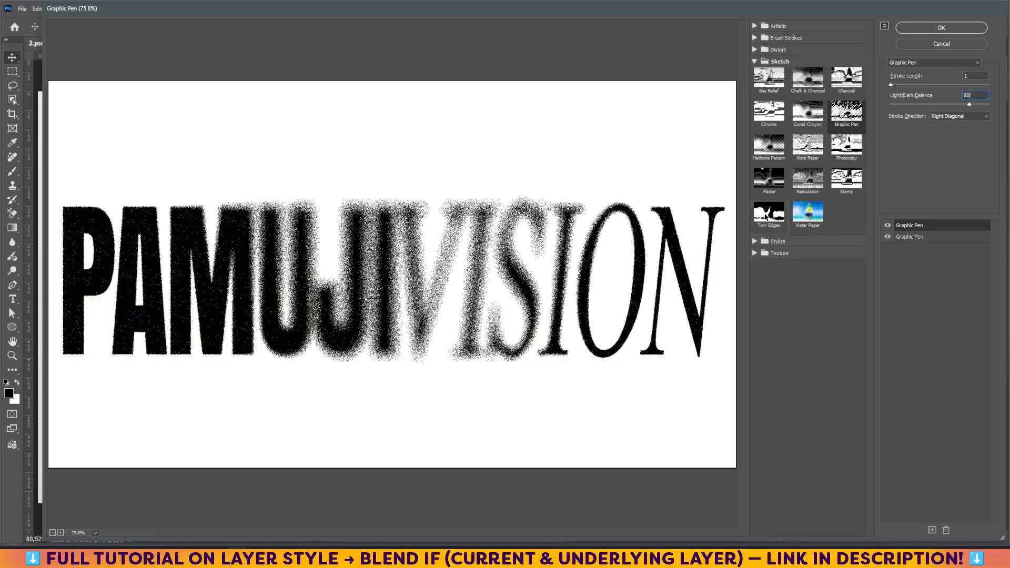
click(766, 216)
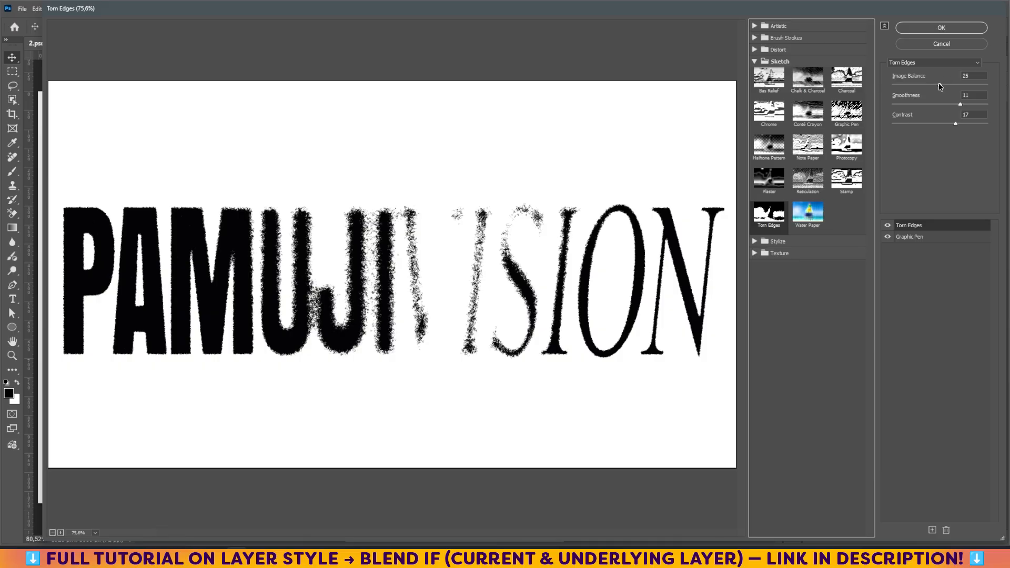
drag(940, 85, 962, 85)
click(963, 86)
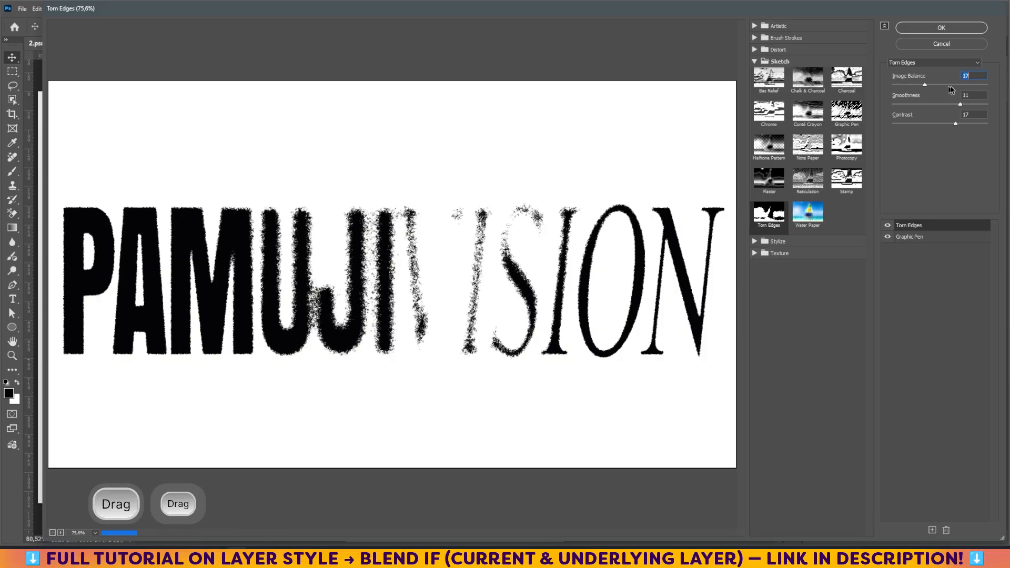
drag(959, 106, 898, 111)
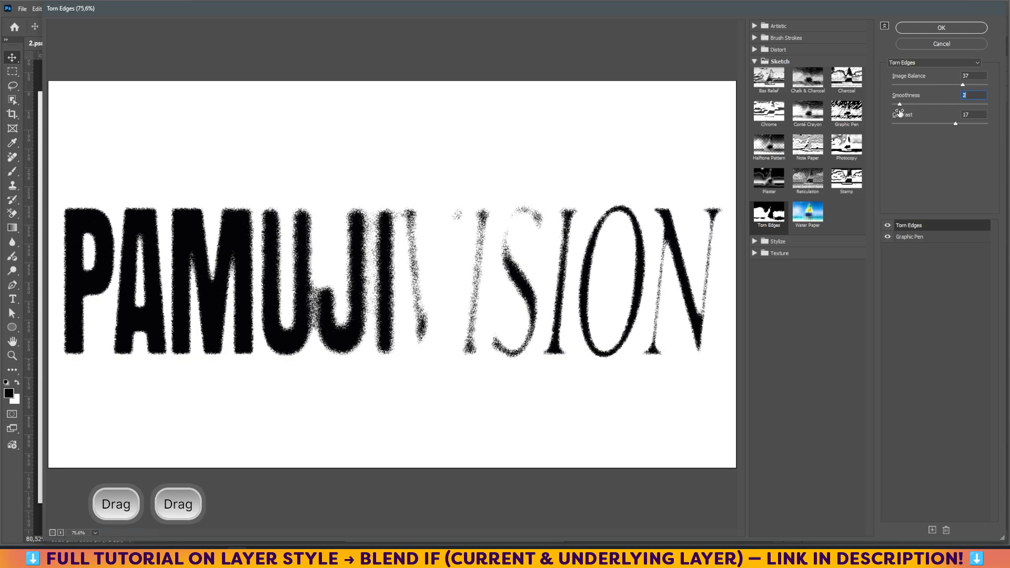
drag(956, 125, 931, 106)
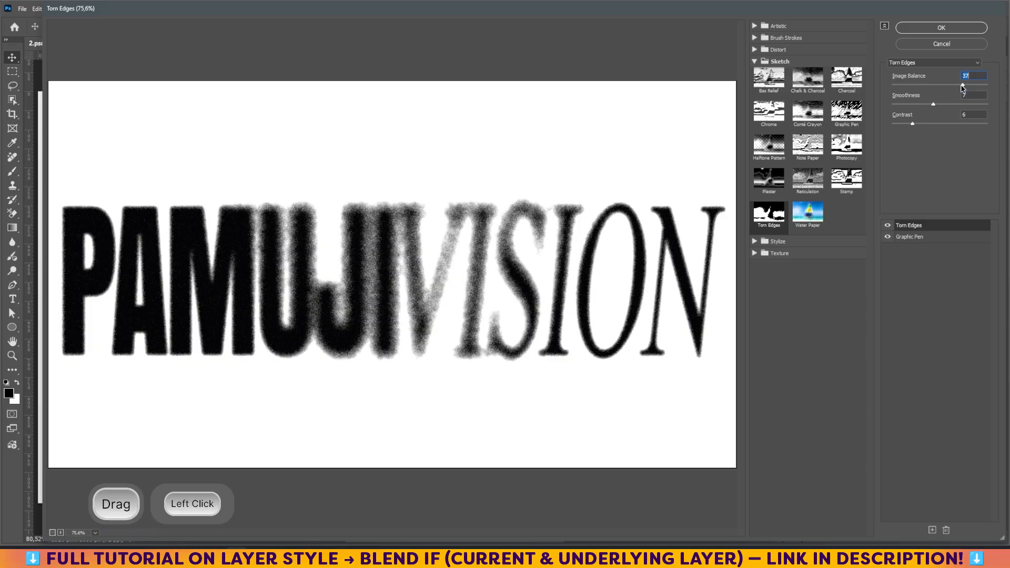
drag(962, 84, 926, 91)
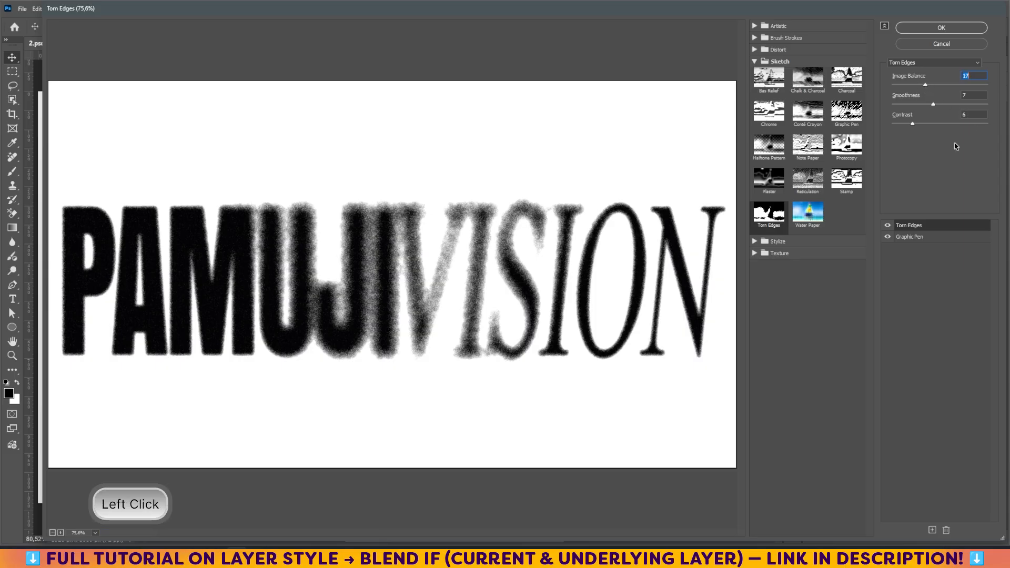
click(924, 29)
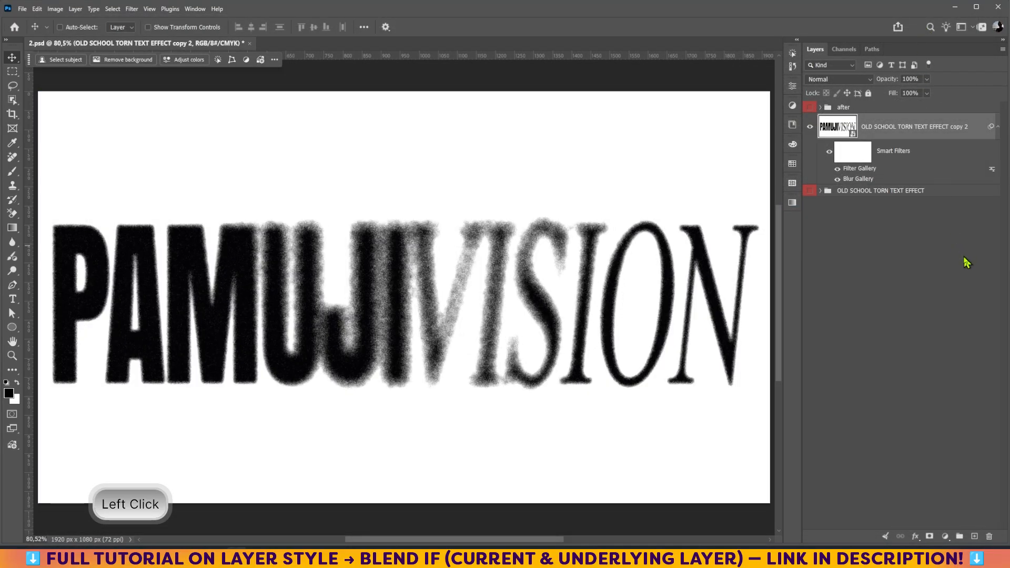
Step: Collapse the smart filter list and add a Levels adjustment clipped to the text smart object
click(997, 129)
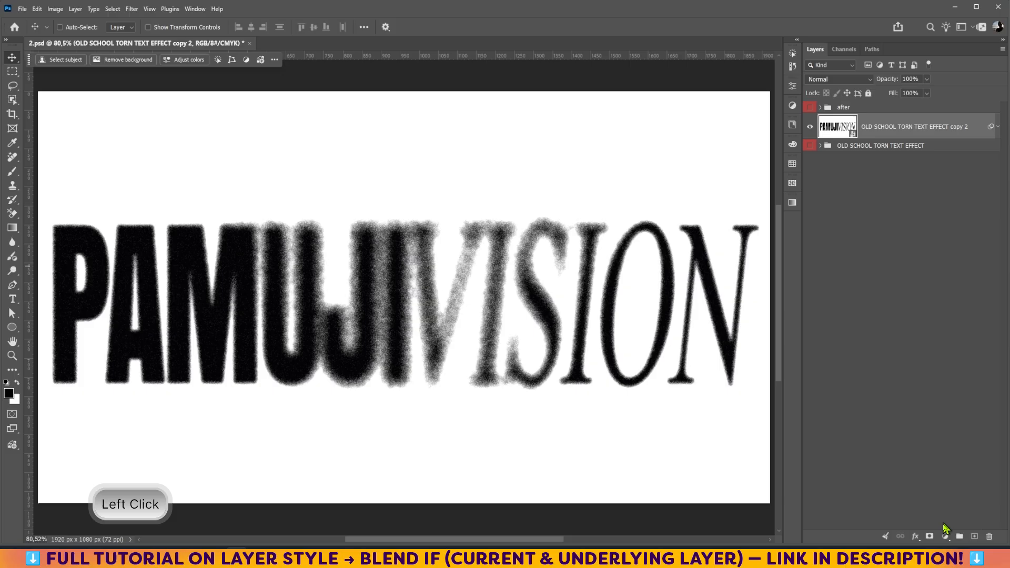
click(945, 537)
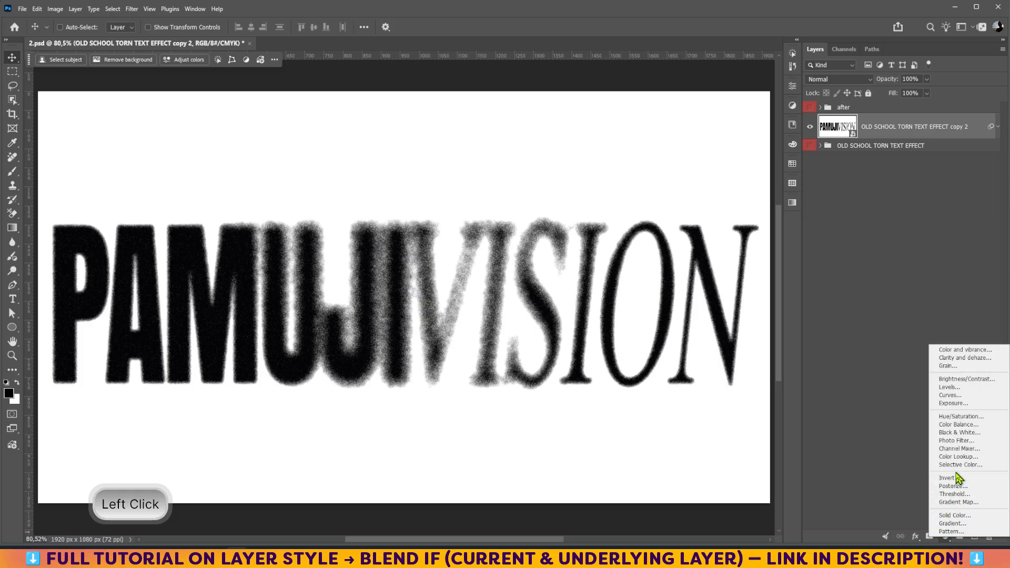
click(950, 388)
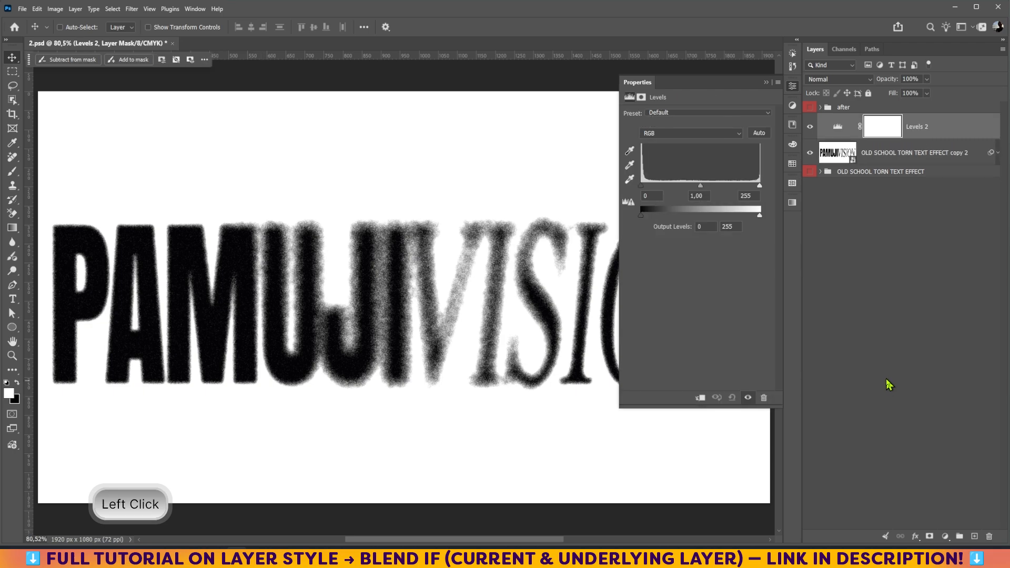
key(ctrl+alt+g)
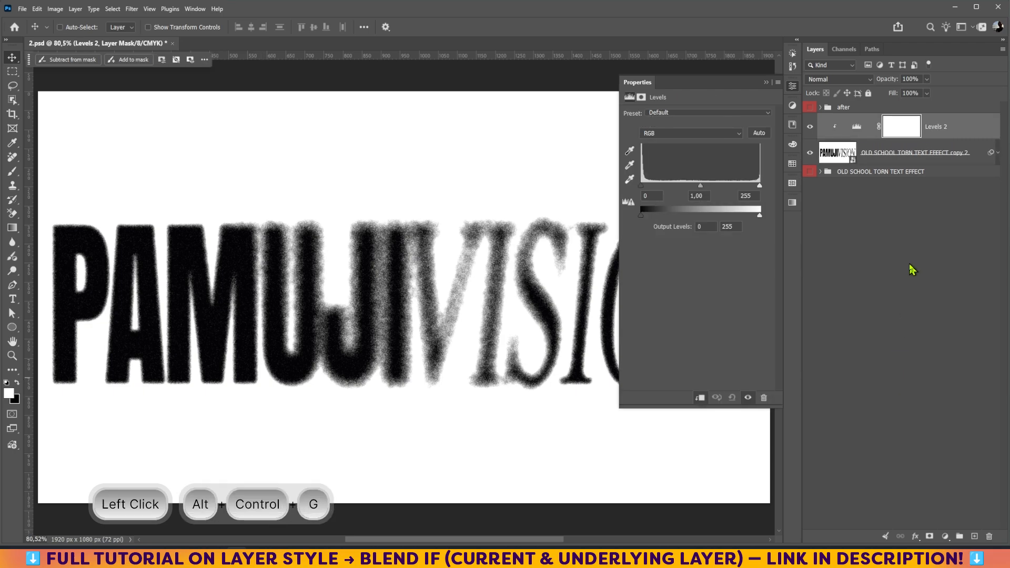
Step: Set the Levels input black point to 107 and white point to 124 to sharpen the grainy edges
drag(641, 186, 671, 188)
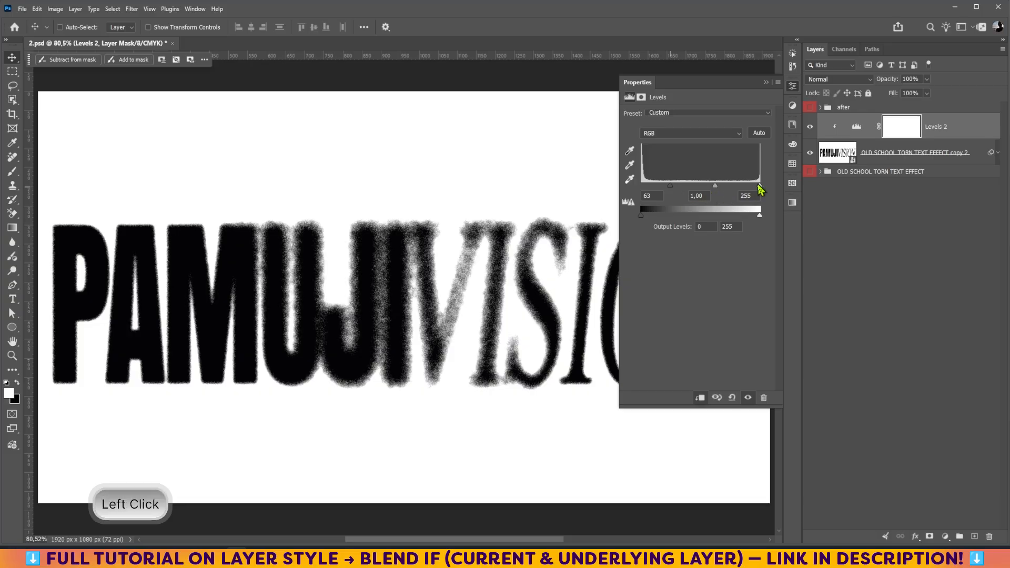
drag(759, 187, 727, 203)
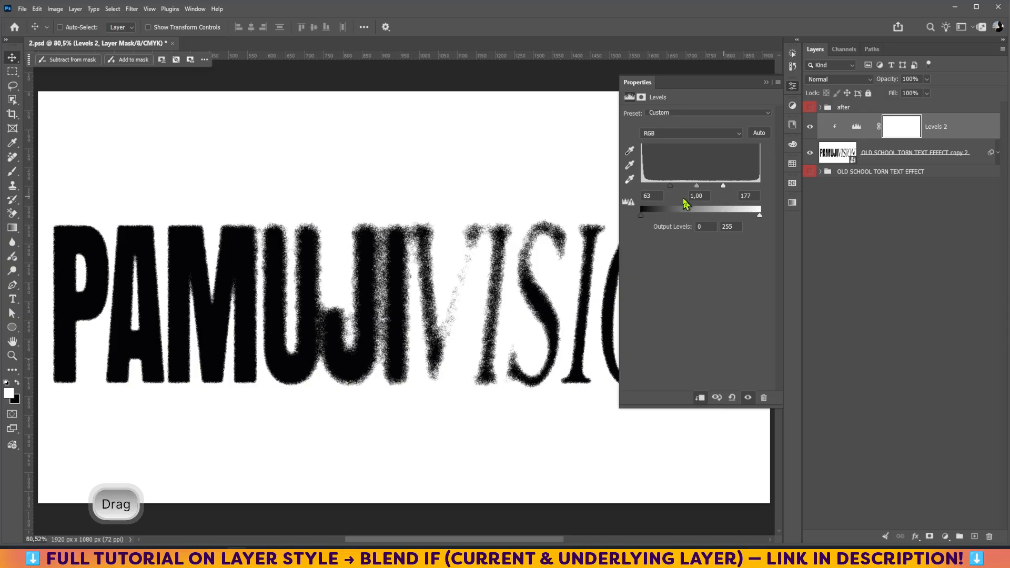
drag(672, 186, 677, 187)
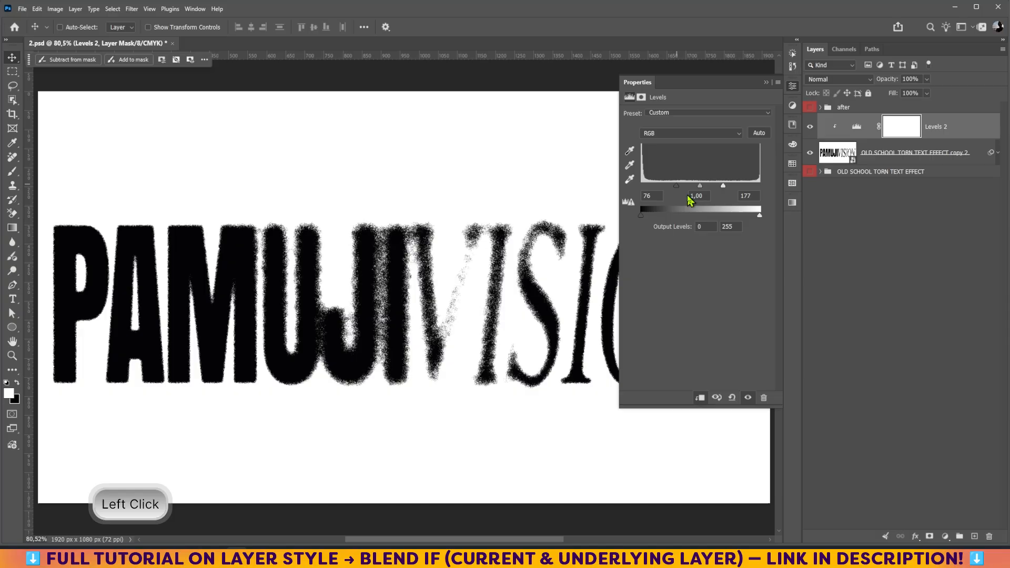
drag(676, 187, 699, 196)
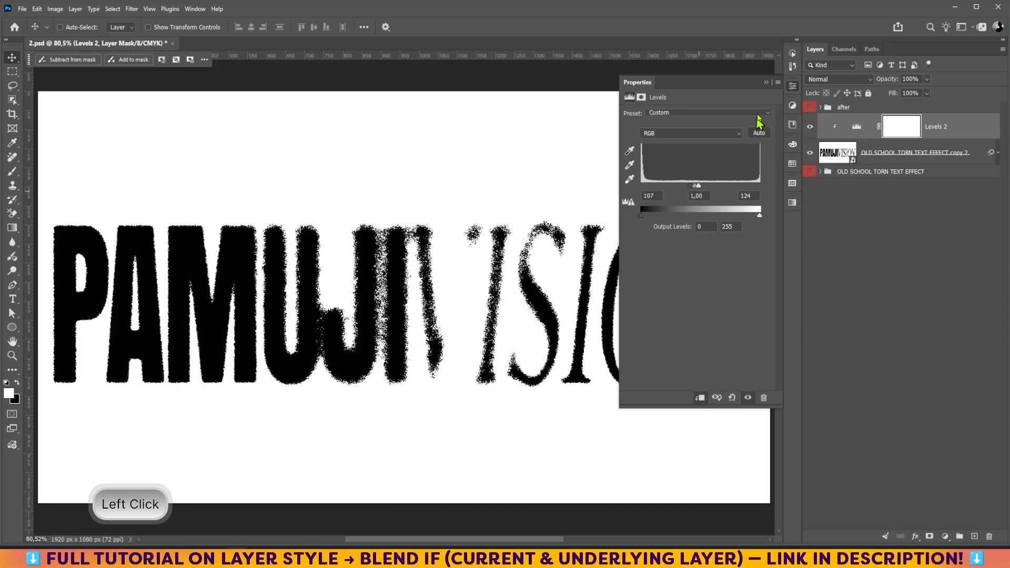
click(766, 83)
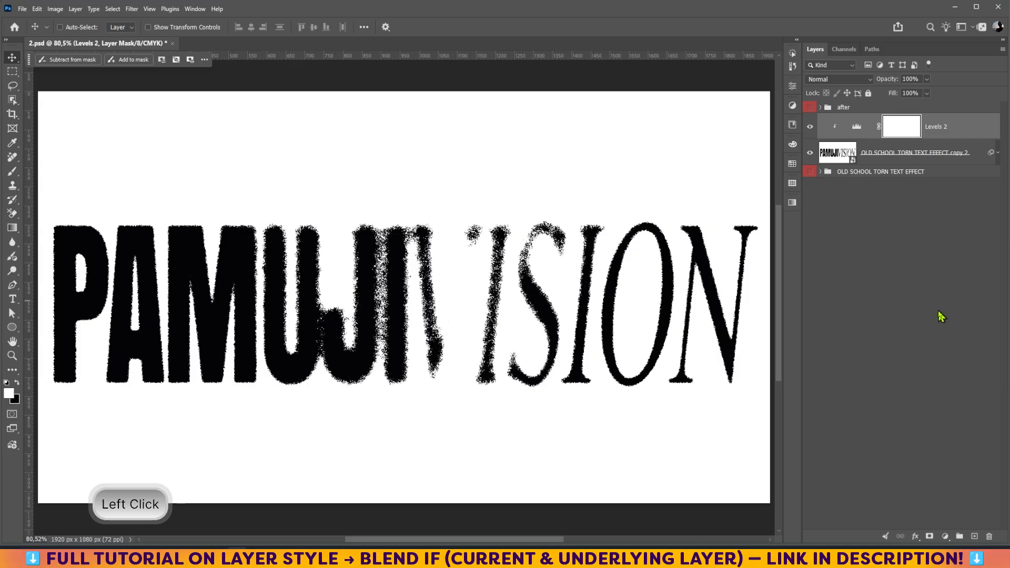
Step: Fill the Levels mask with black and set the Brush tool to 100% opacity and 100% flow
key(ctrl+Delete)
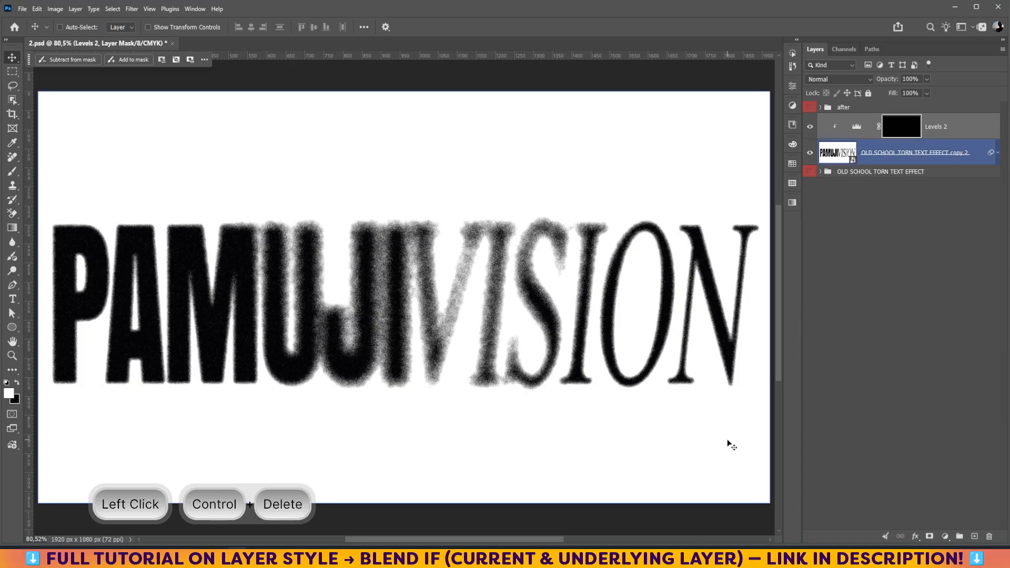
click(12, 171)
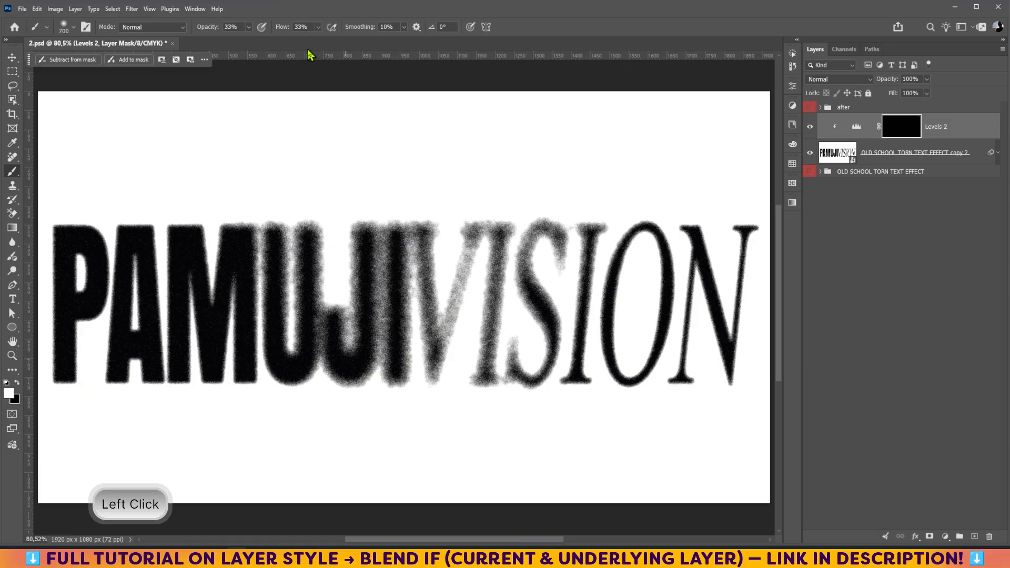
click(248, 28)
drag(247, 38, 352, 42)
click(318, 27)
key(Return)
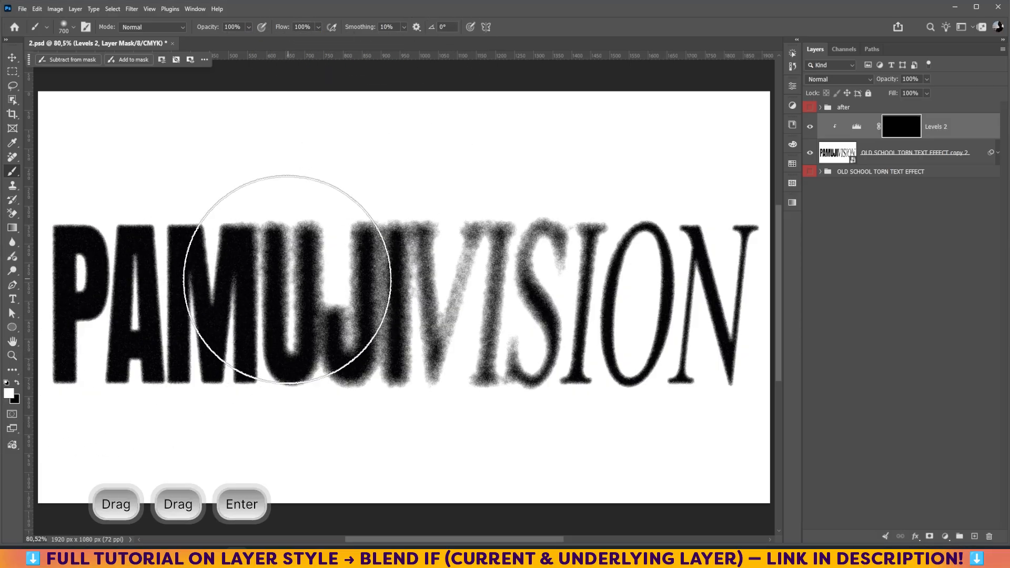
Step: Paint white on the Levels mask at the foot of the P with a 200 px brush and at the final N's lower tip with 250 px
key(bracketleft)
key(bracketleft)
key(bracketleft)
key(bracketleft)
key(bracketleft)
click(73, 371)
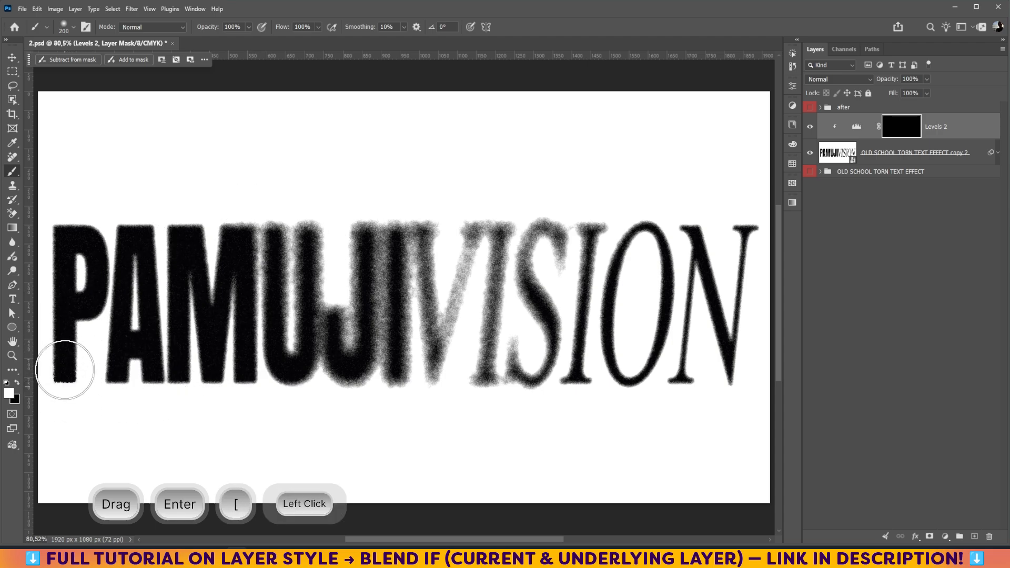
key(bracketright)
key(bracketleft)
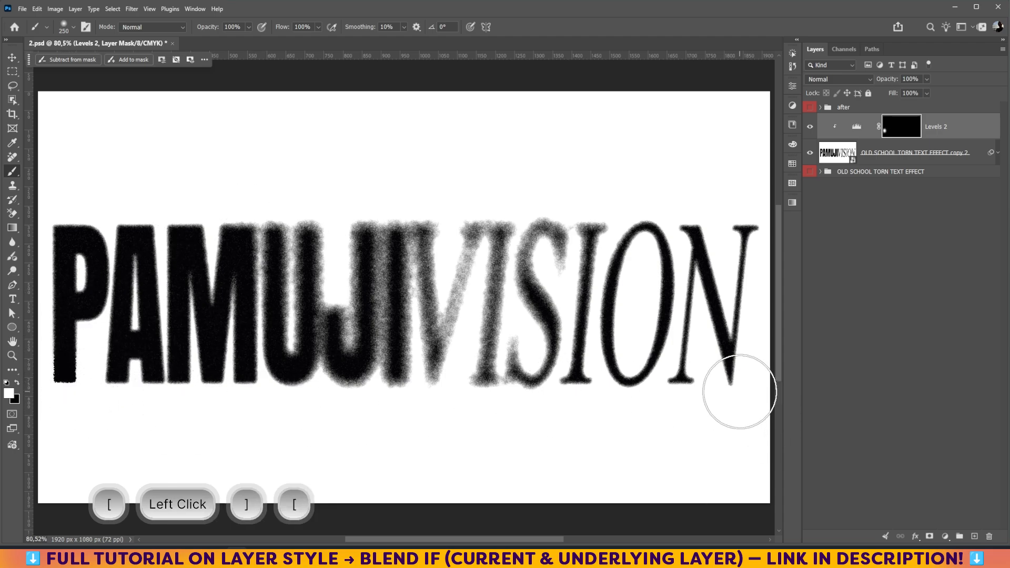
drag(734, 383, 725, 397)
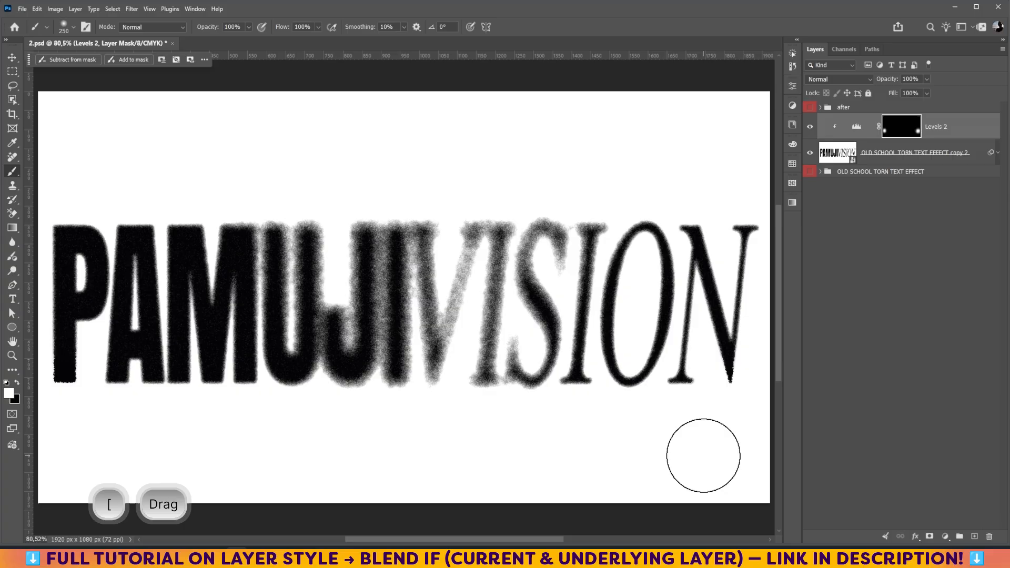
Step: Lower the brush to 37% opacity and 43% flow, and paint white on the Levels mask around the final N
click(249, 28)
drag(249, 39, 220, 46)
click(318, 27)
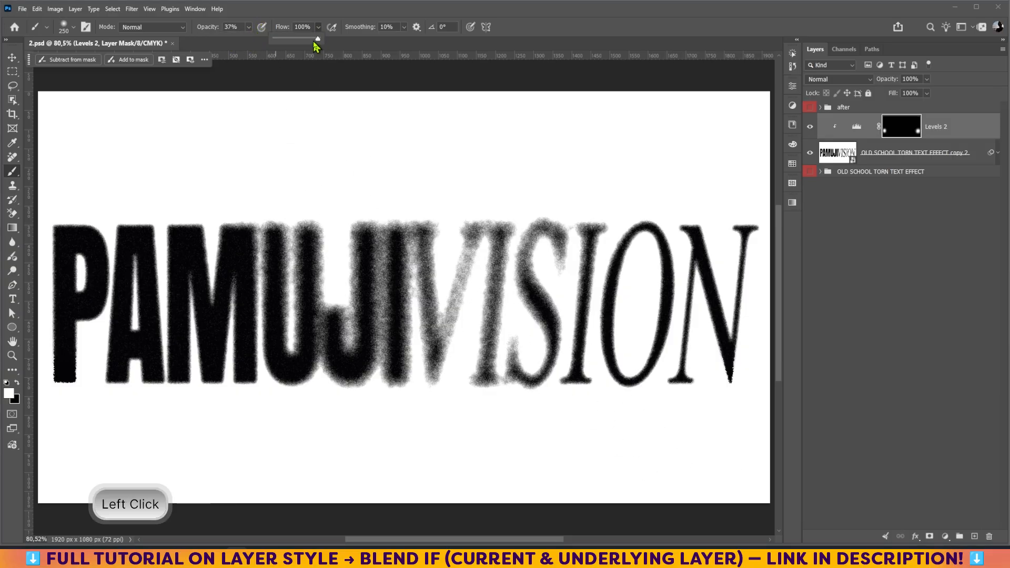
drag(318, 40, 294, 42)
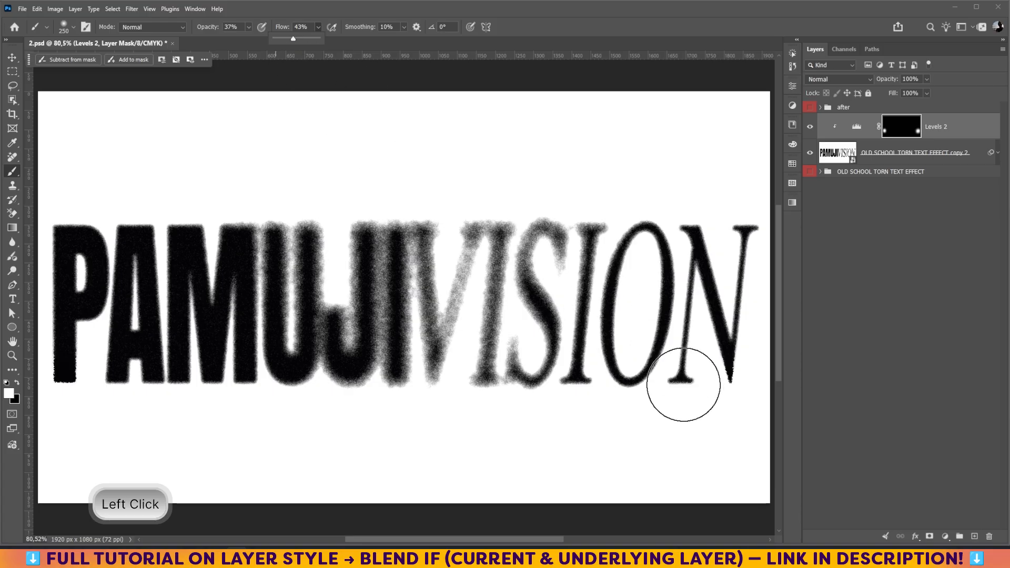
mouse_move(683, 384)
mouse_down()
mouse_move(714, 365)
mouse_move(749, 295)
mouse_up()
mouse_move(672, 409)
mouse_down()
mouse_move(739, 326)
mouse_move(614, 453)
mouse_up()
mouse_move(722, 314)
mouse_down()
mouse_move(603, 428)
mouse_move(747, 319)
mouse_up()
drag(680, 342, 627, 411)
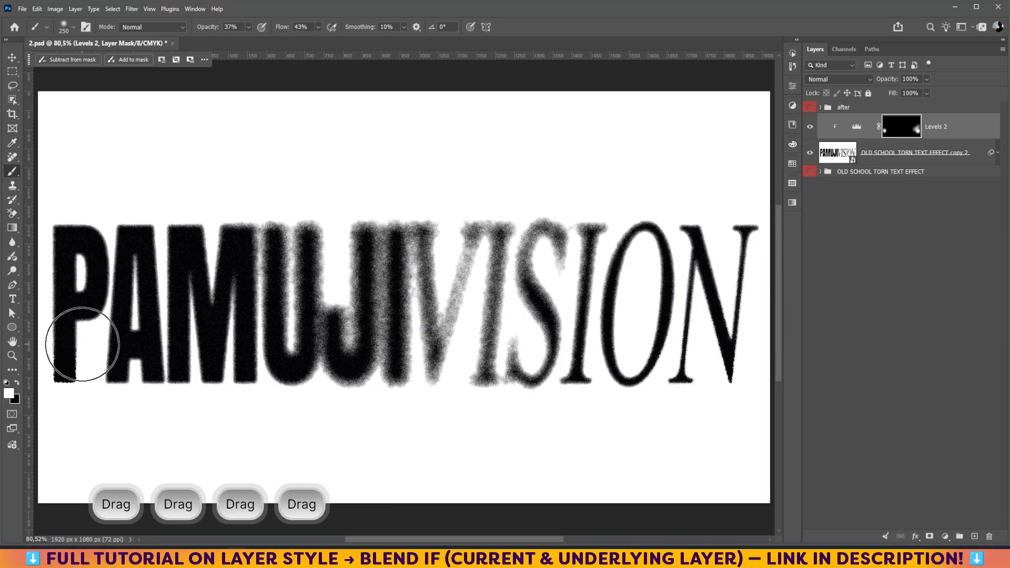
Step: Paint soft white strokes of varying brush size on the Levels mask over the lower parts of the P, A and M and beneath the final N
key(bracketright)
key(bracketright)
key(bracketright)
drag(84, 342, 63, 347)
key(bracketleft)
key(bracketleft)
click(70, 308)
drag(66, 283, 119, 399)
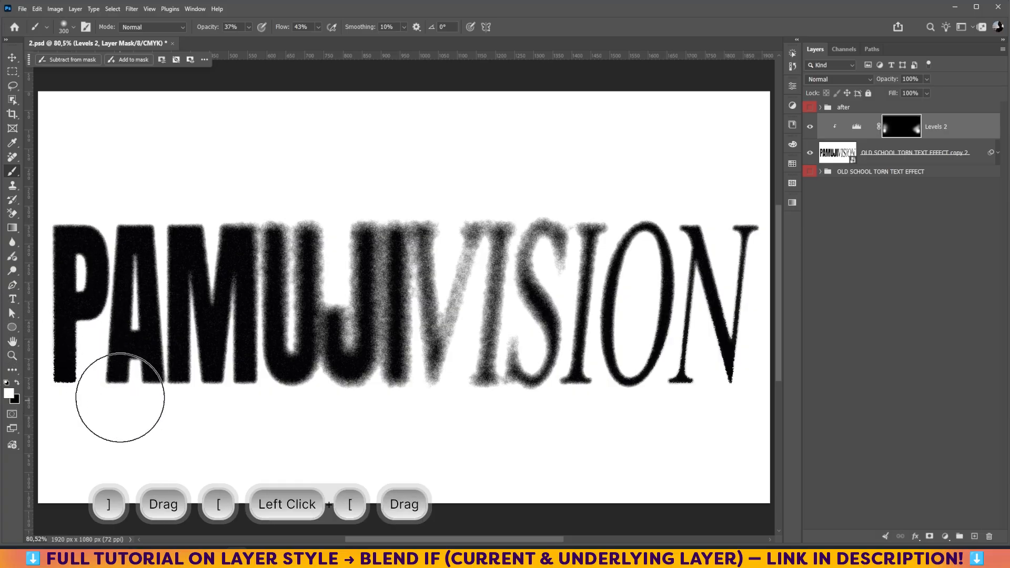
key(bracketright)
key(bracketright)
drag(85, 327, 224, 412)
key(bracketleft)
key(bracketleft)
drag(130, 397, 73, 402)
drag(73, 402, 111, 438)
key(bracketright)
key(bracketright)
mouse_move(135, 371)
mouse_down()
mouse_move(152, 410)
mouse_move(83, 413)
mouse_up()
key(bracketleft)
drag(95, 374, 195, 446)
key(bracketleft)
drag(712, 401, 626, 502)
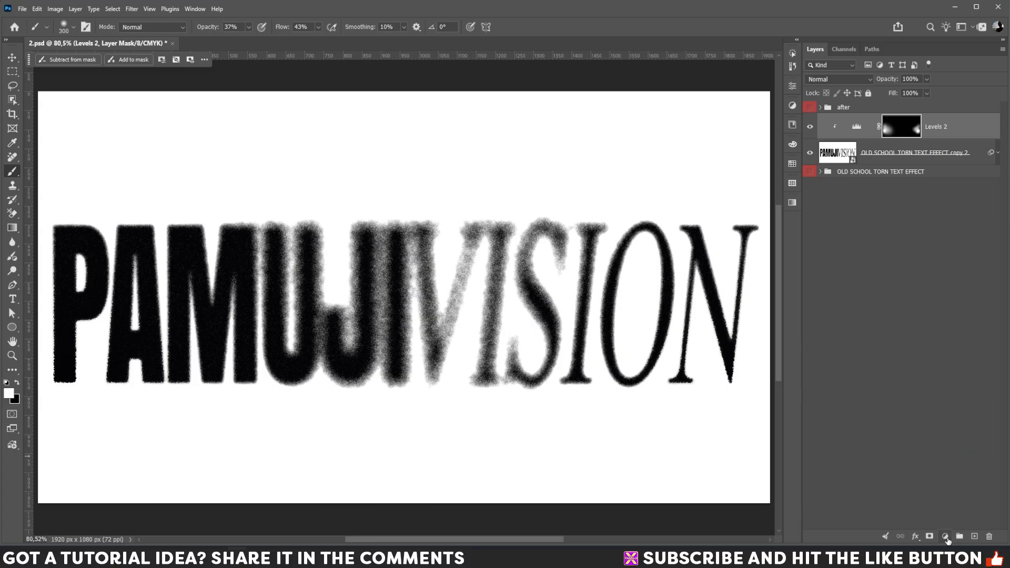
Step: Add a Gradient Map adjustment above the Levels layer and clip it to the text smart object
click(946, 537)
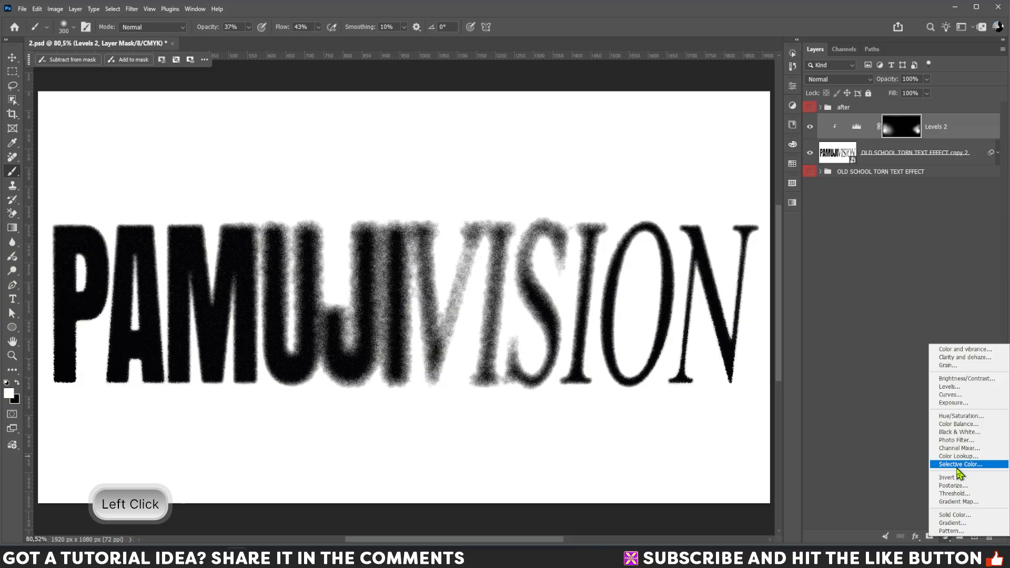
click(957, 502)
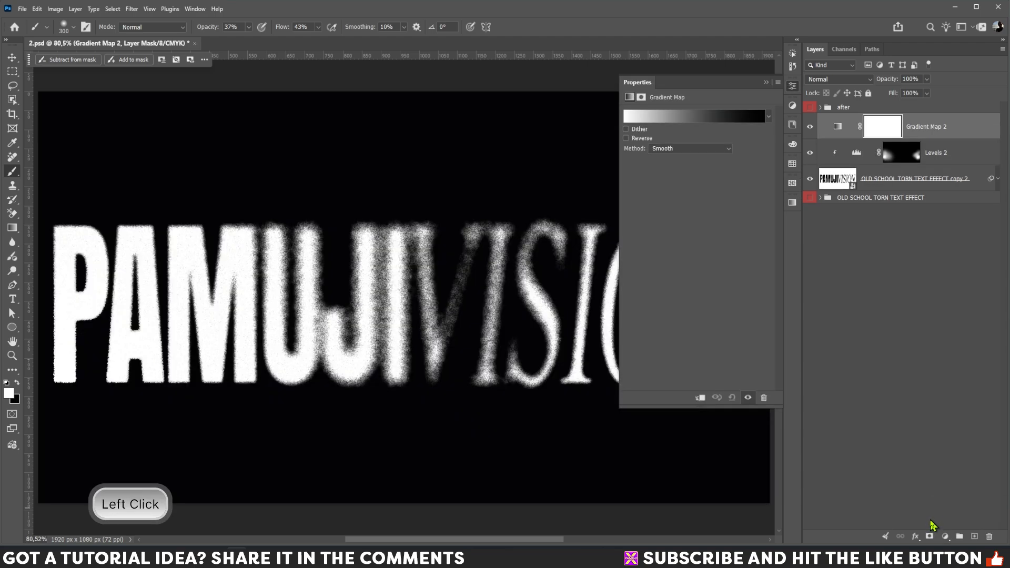
key(ctrl+alt+g)
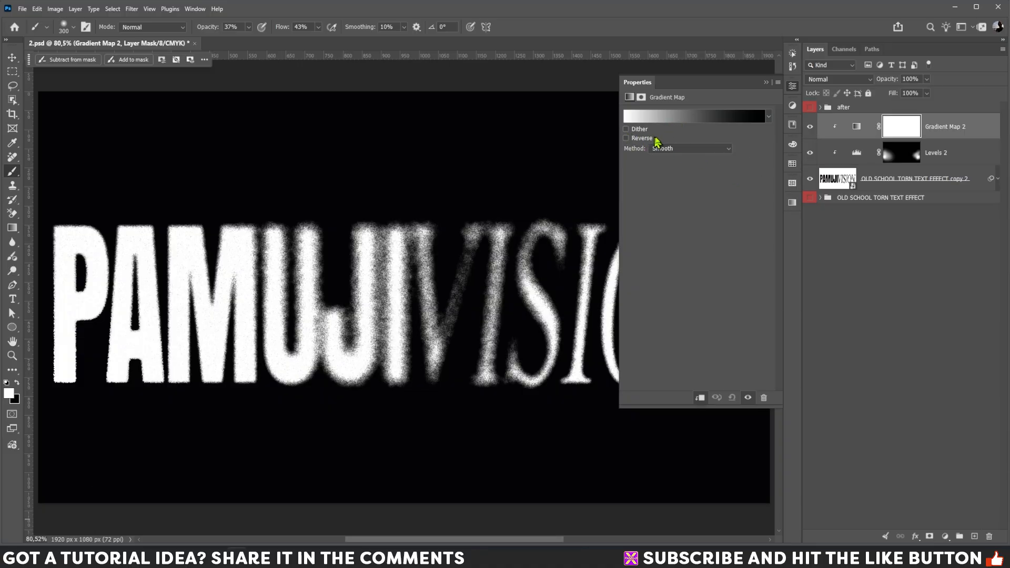
Step: Rearrange the Gradient Map's color stops so the gradient runs from black at location 0 to white at location 100
click(682, 124)
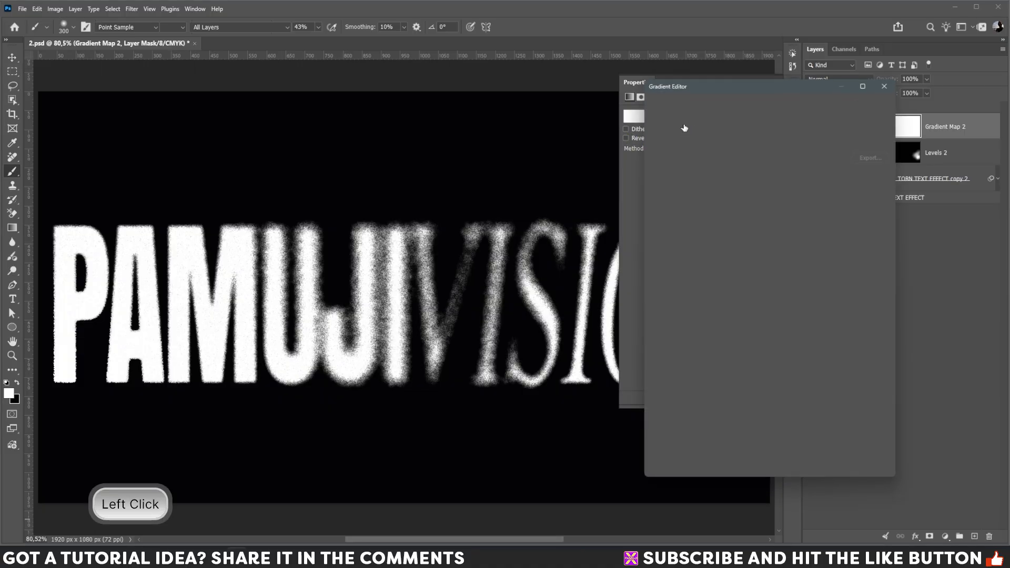
drag(882, 411, 784, 413)
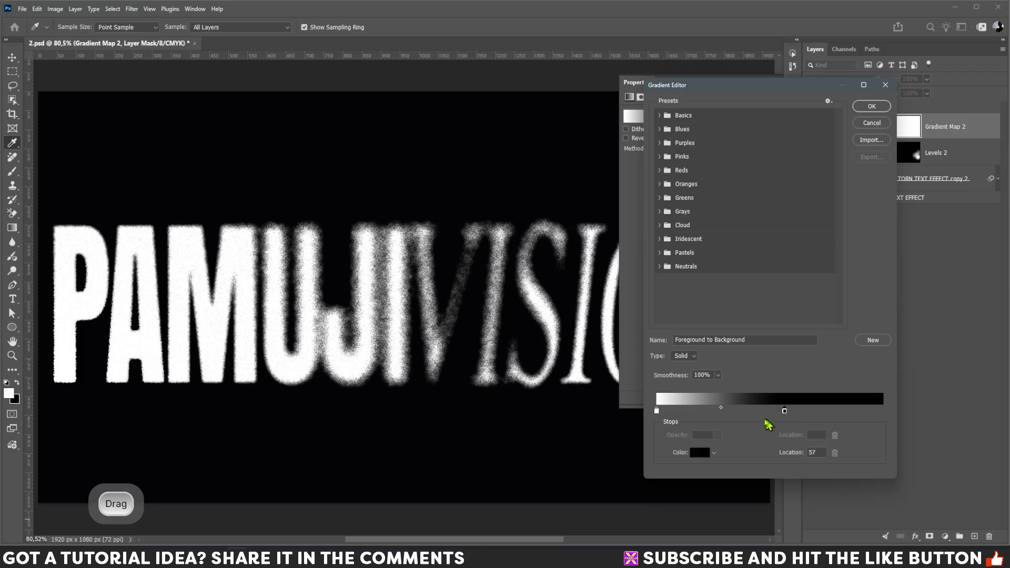
drag(664, 412, 846, 420)
drag(778, 412, 913, 413)
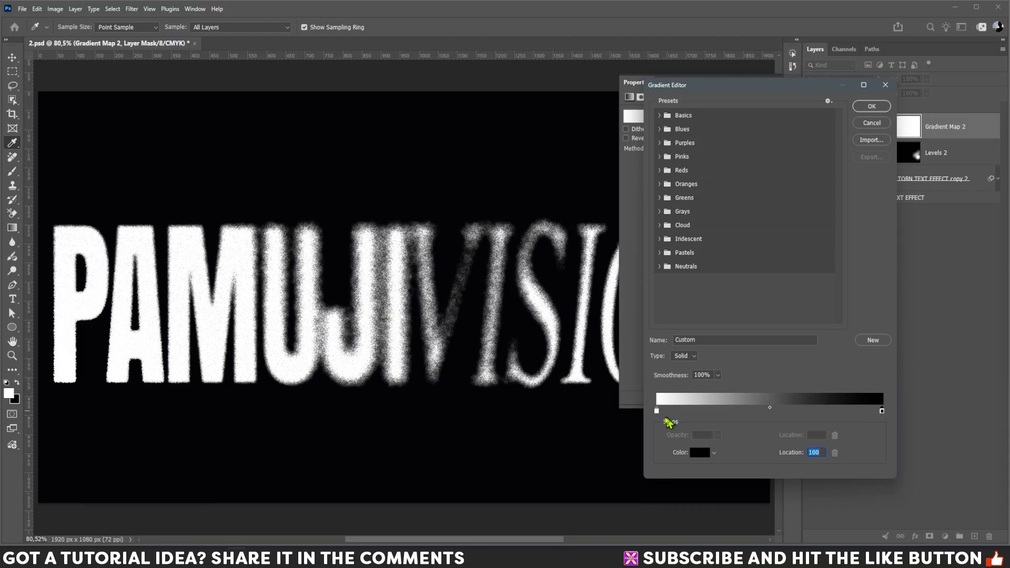
click(881, 411)
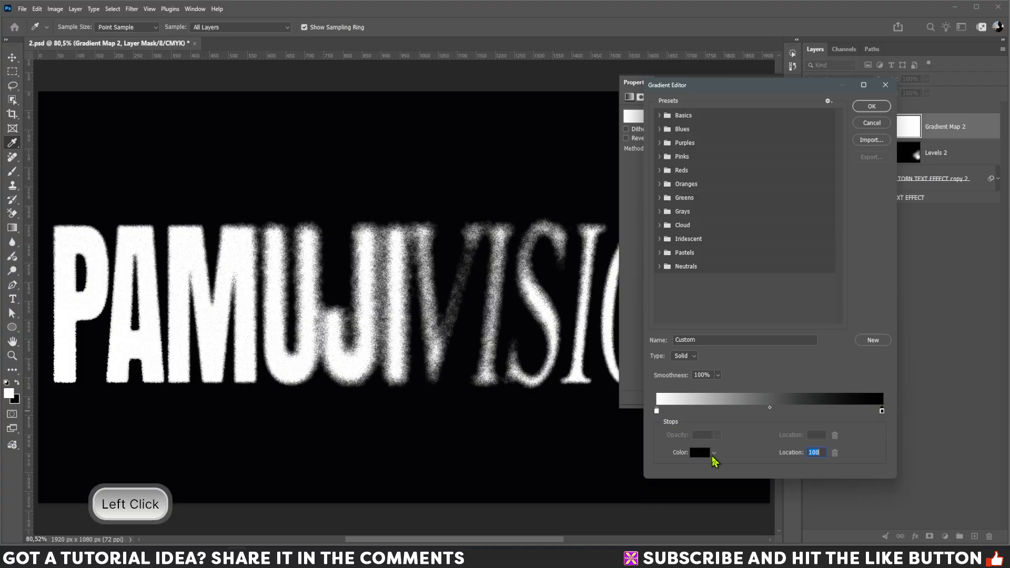
mouse_move(657, 411)
mouse_down()
mouse_move(879, 413)
mouse_move(650, 415)
mouse_up()
key(ctrl+z)
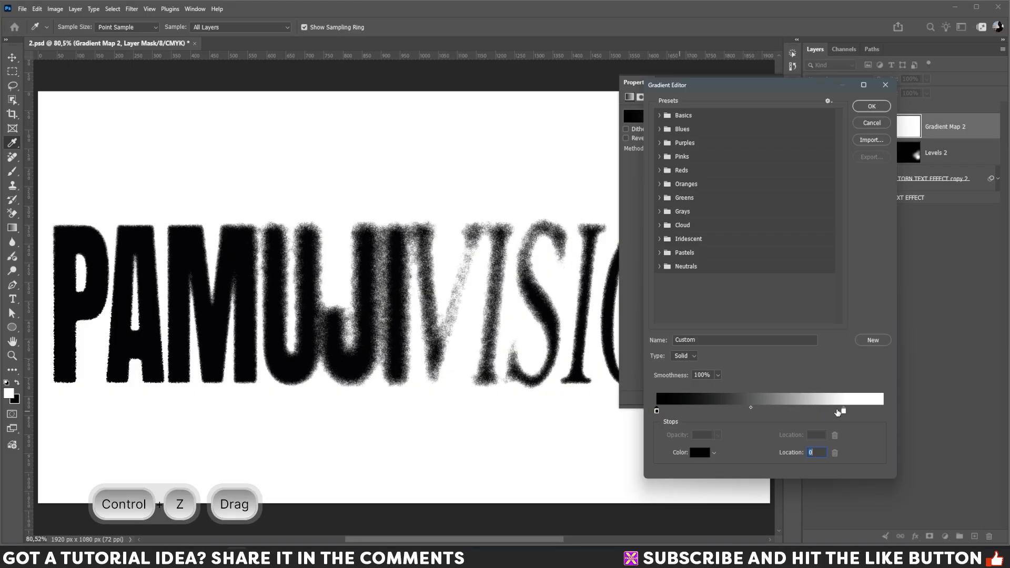
drag(844, 411, 904, 419)
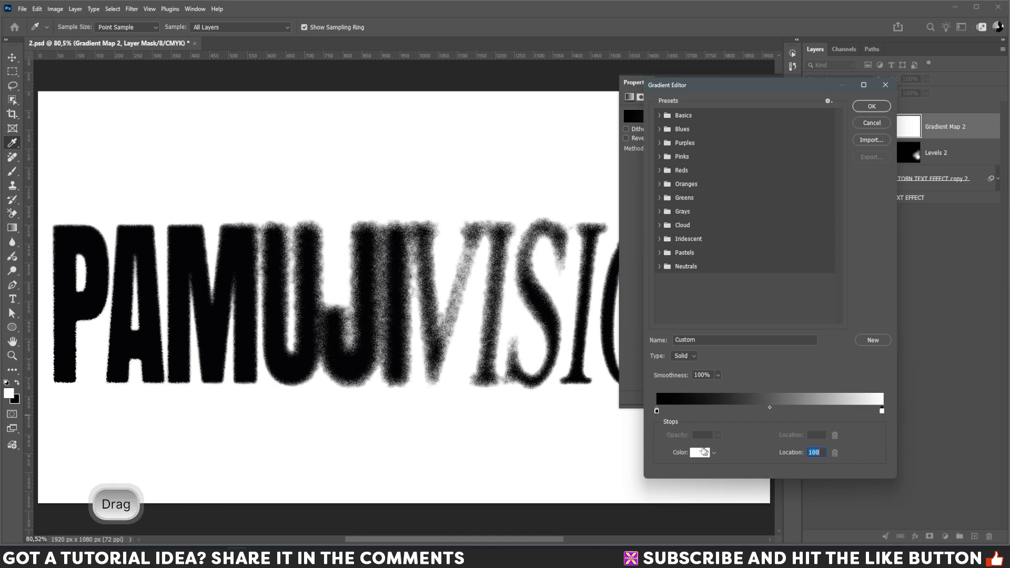
Step: Change the gradient's black stop to golden yellow ffba00 and apply the edited gradient
click(657, 411)
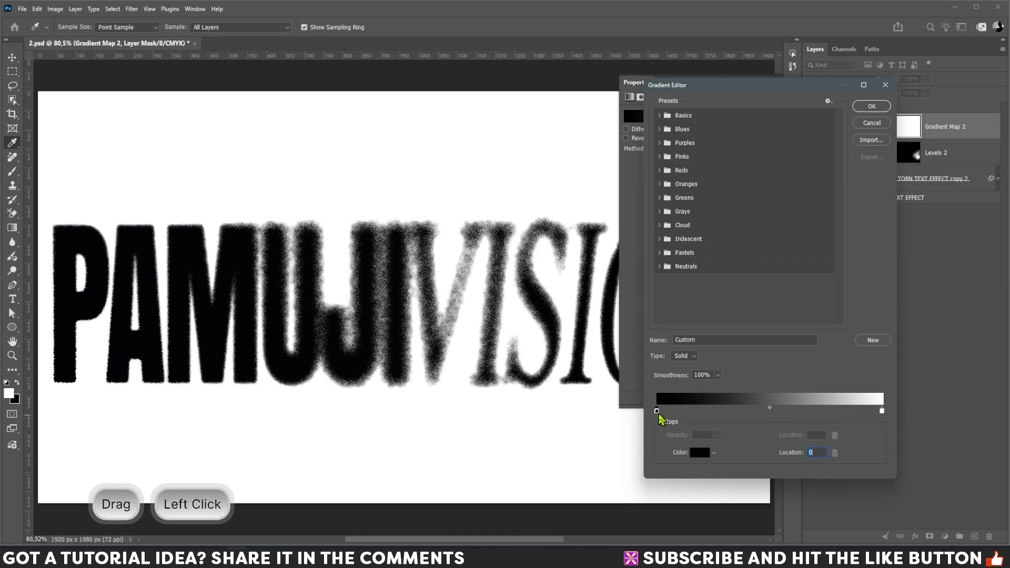
click(700, 454)
click(700, 363)
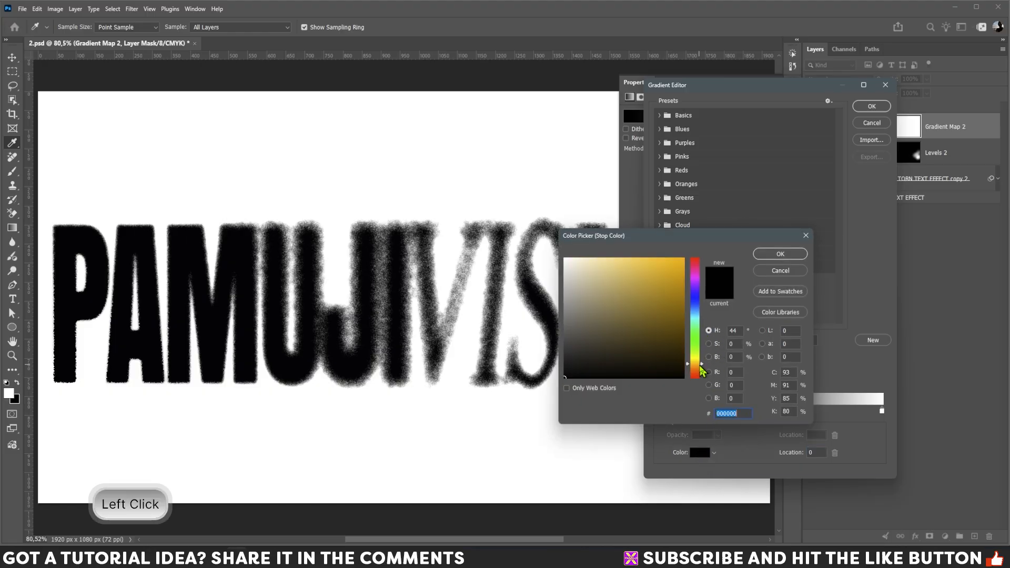
drag(682, 269, 685, 258)
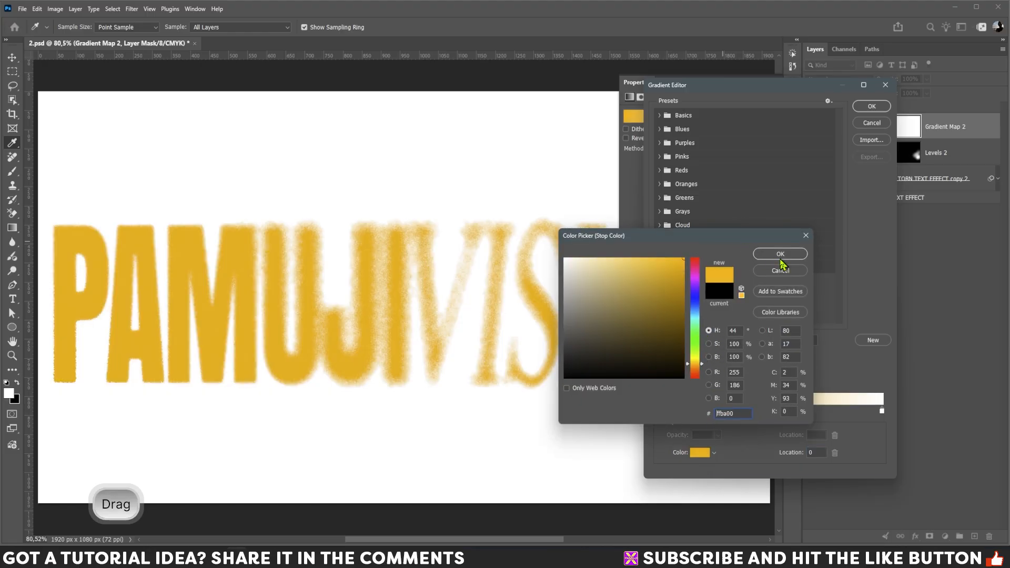
click(781, 255)
click(871, 106)
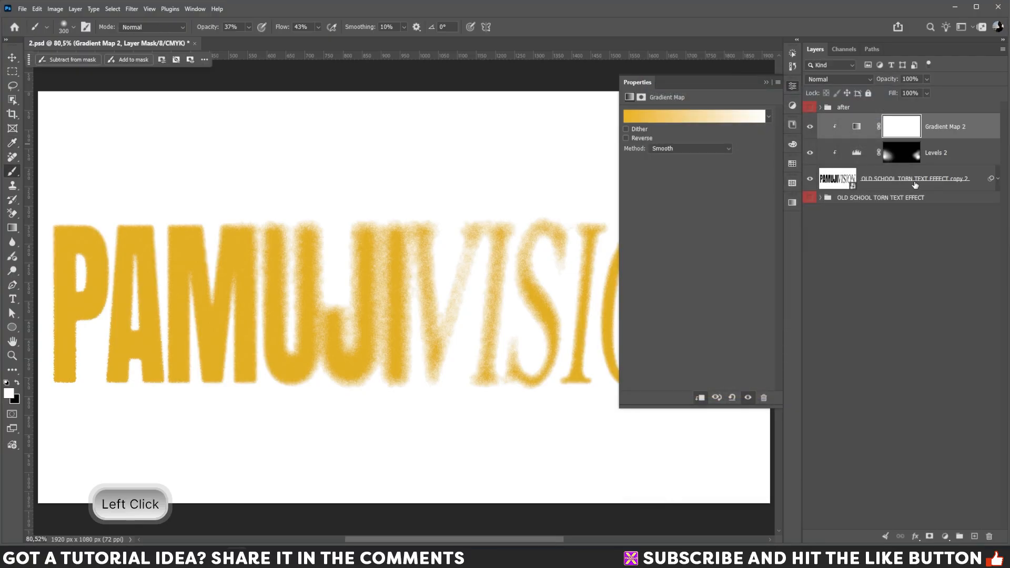
Step: Fill the Gradient Map's layer mask with black and collapse its properties
click(909, 137)
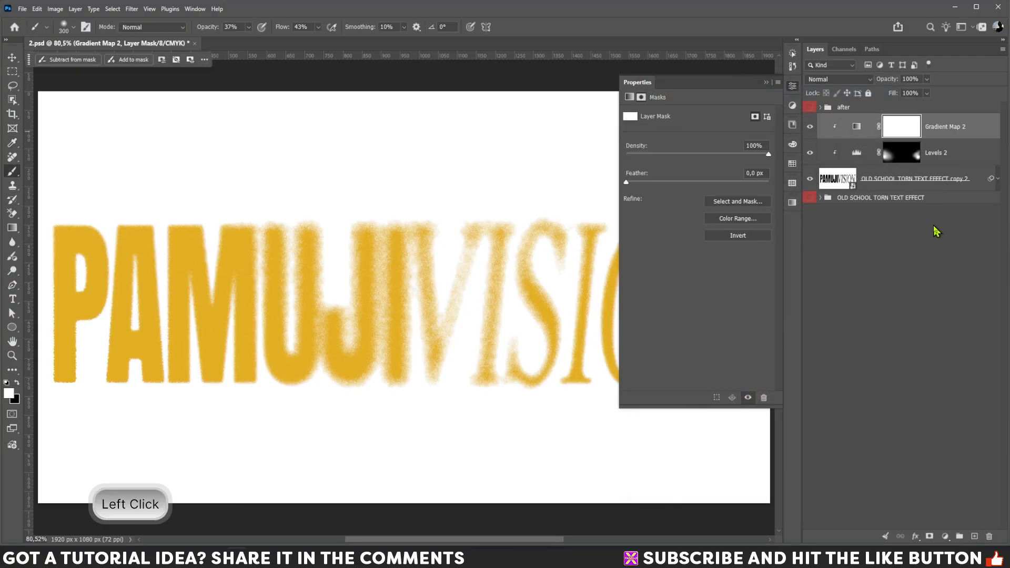
key(ctrl+Delete)
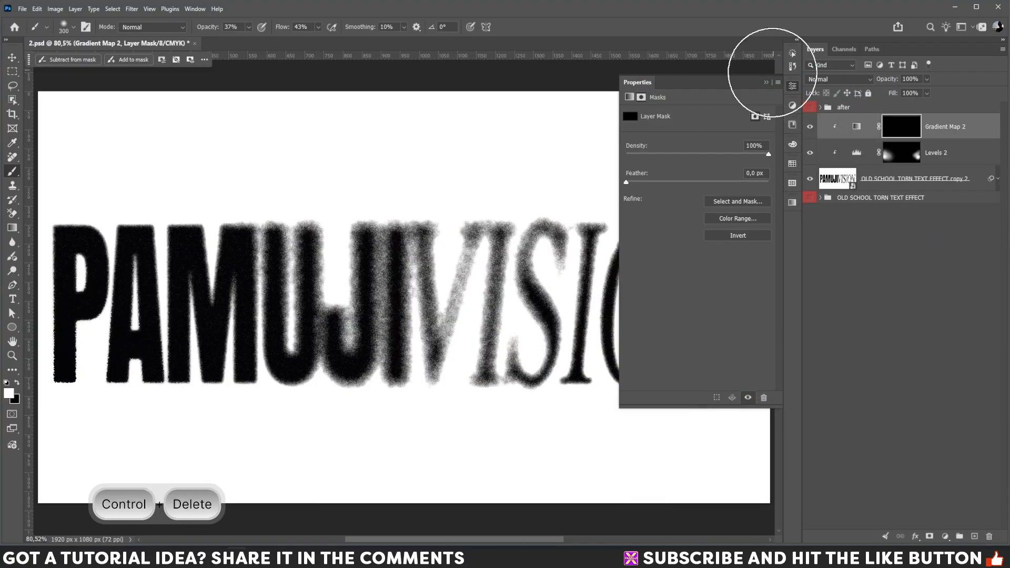
click(767, 82)
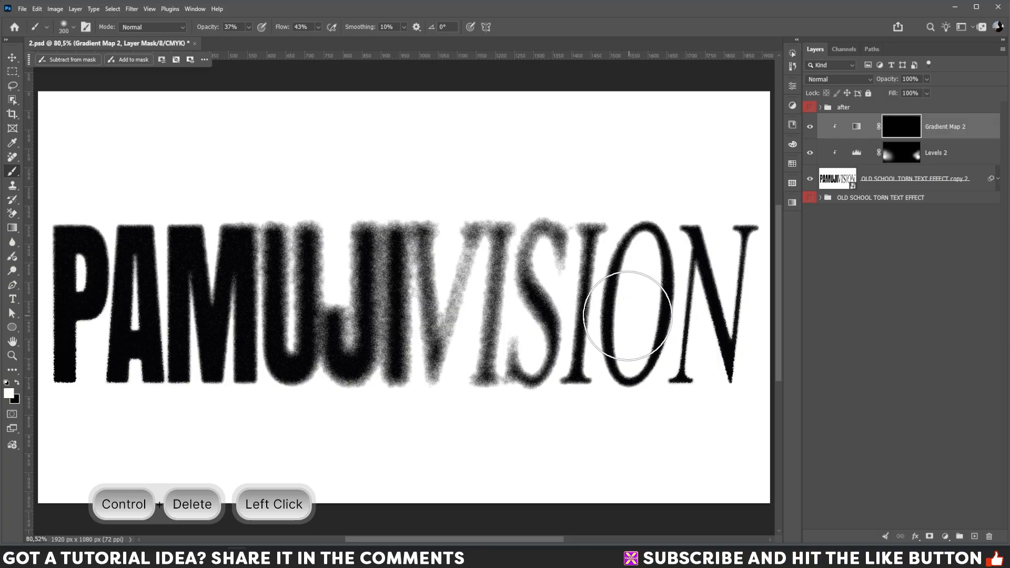
Step: Paint soft white strokes with a 600 to 700 px brush on the Gradient Map mask along the upper part of the lettering
key(bracketright)
key(bracketright)
key(bracketright)
key(bracketright)
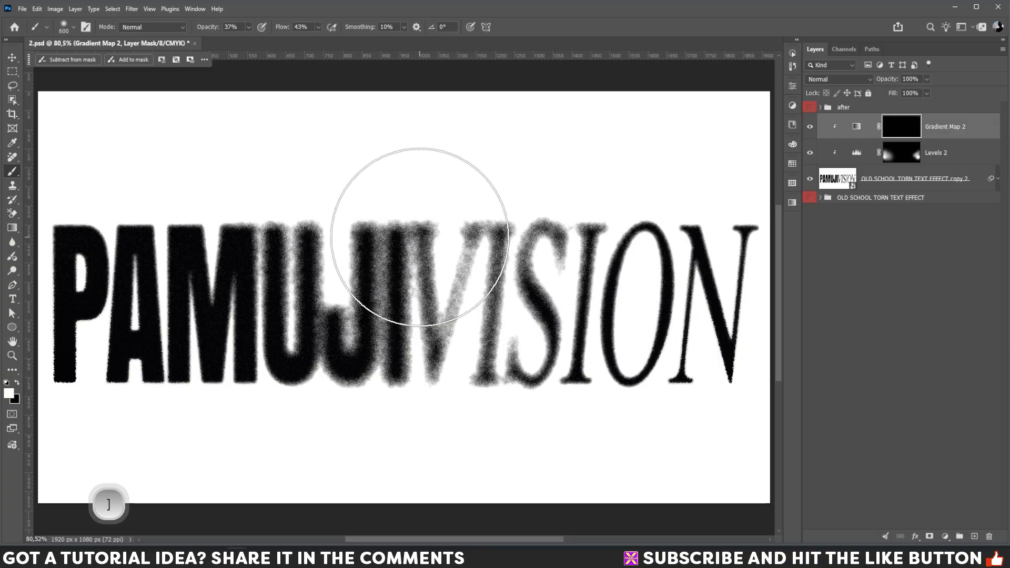
mouse_move(347, 181)
mouse_down()
mouse_move(519, 169)
mouse_move(671, 176)
mouse_up()
click(215, 184)
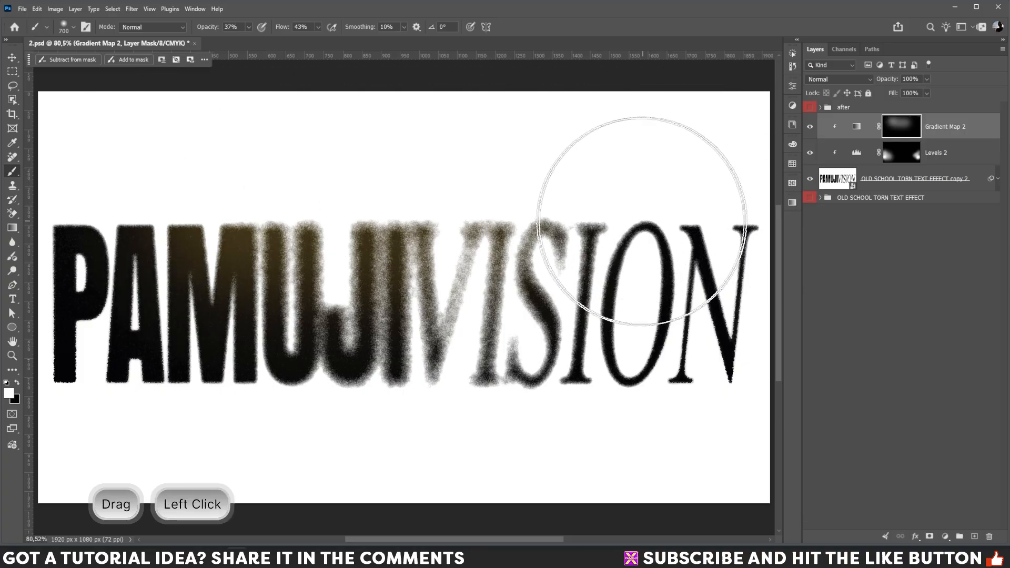
key(bracketleft)
key(bracketleft)
drag(593, 203, 274, 301)
key(bracketright)
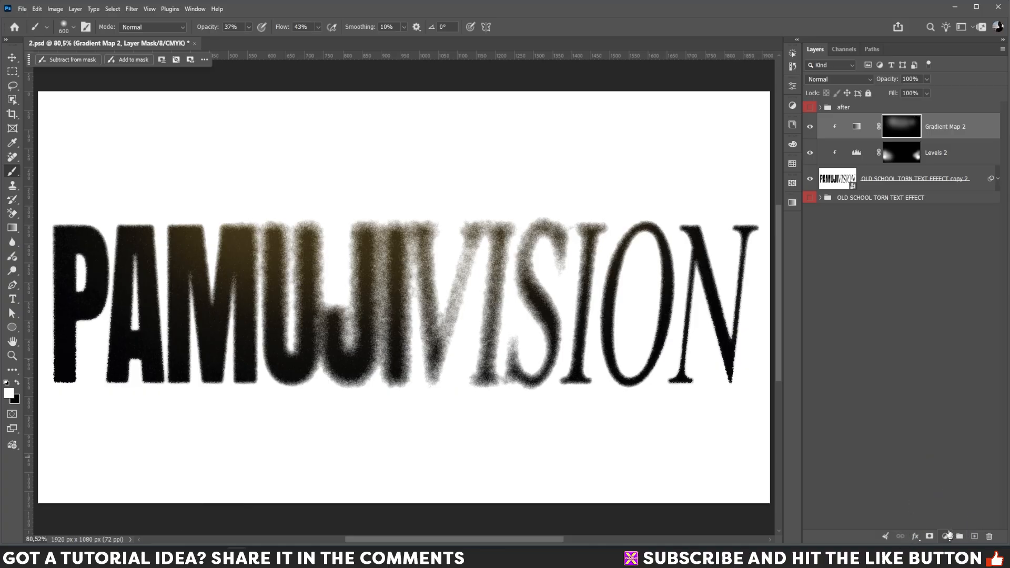
Step: Add a new layer above the Gradient Map and fill it with 50% Gray at 100% opacity
click(974, 536)
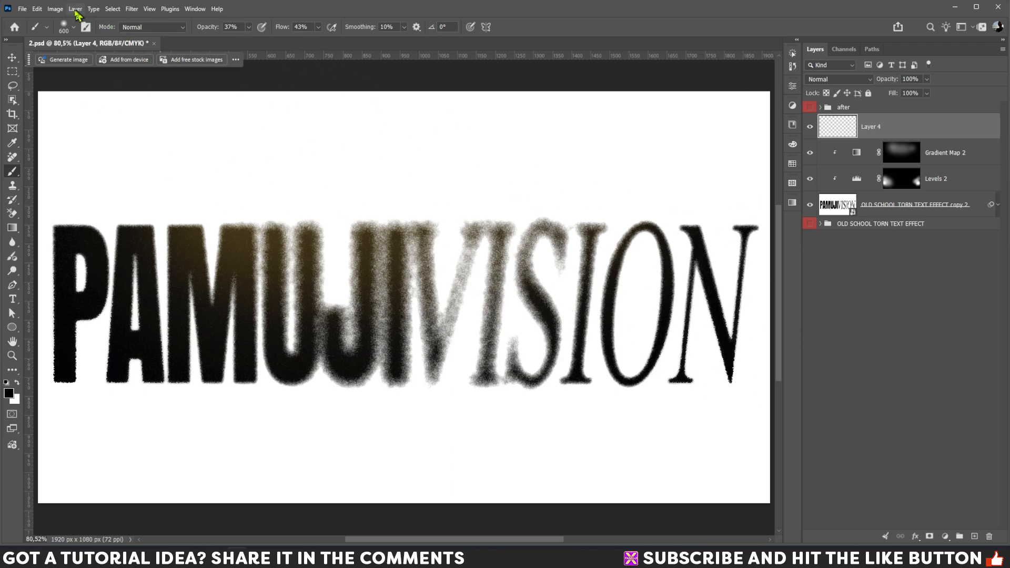
click(37, 9)
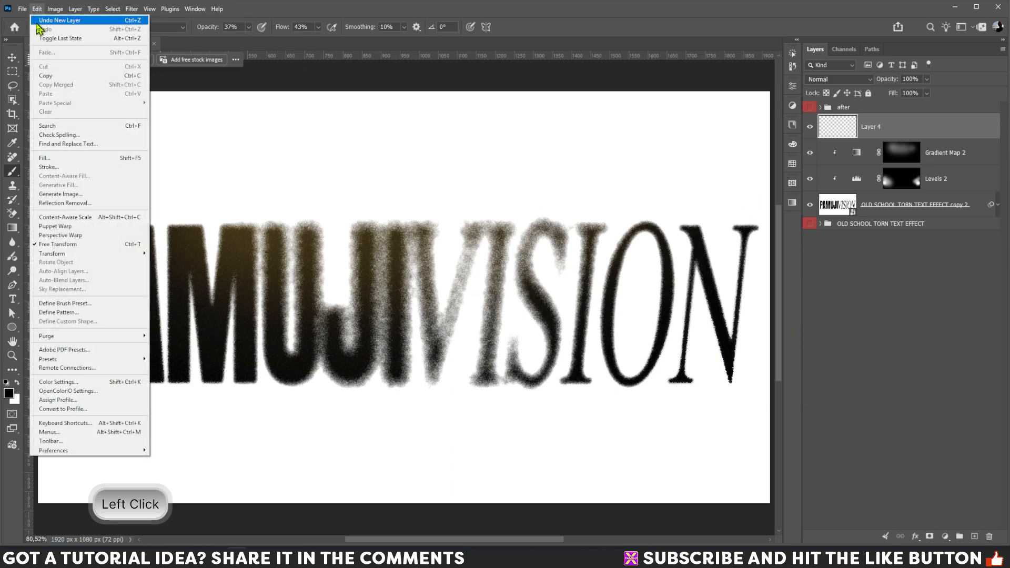
click(61, 160)
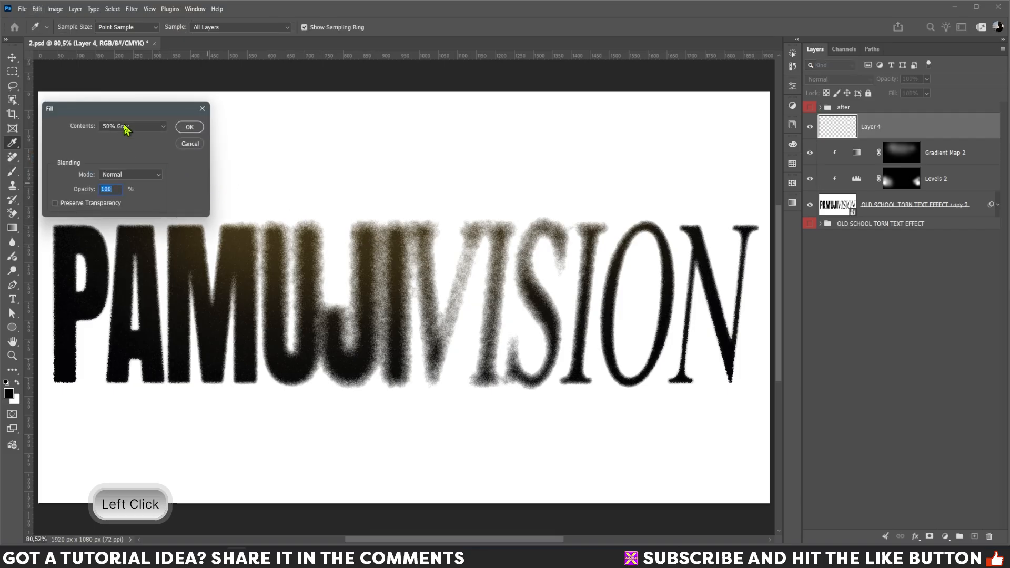
click(189, 127)
key(b)
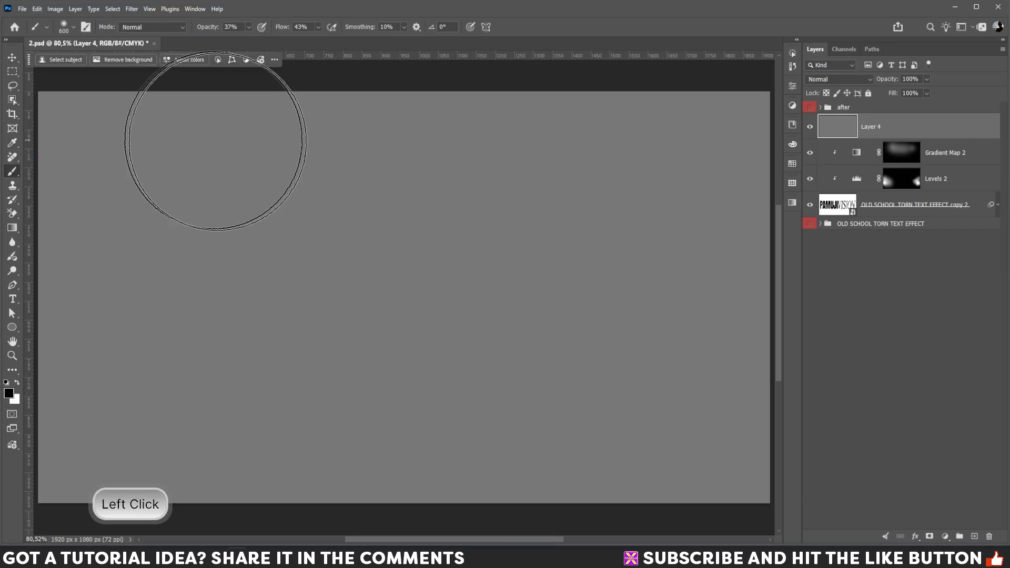
Step: Convert the gray layer to a smart object and set its blend mode to Overlay
right_click(911, 131)
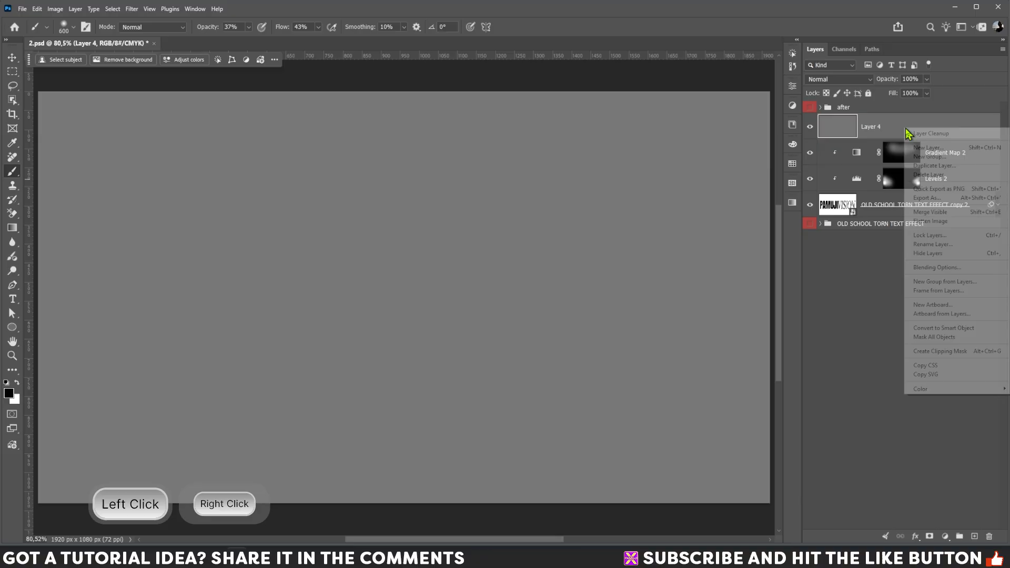
click(946, 328)
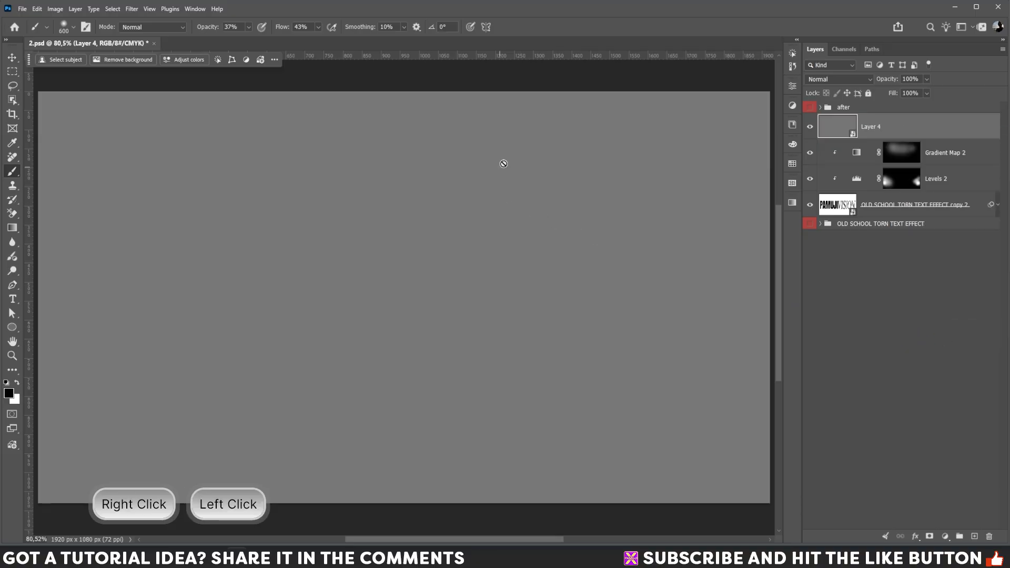
click(839, 79)
click(834, 209)
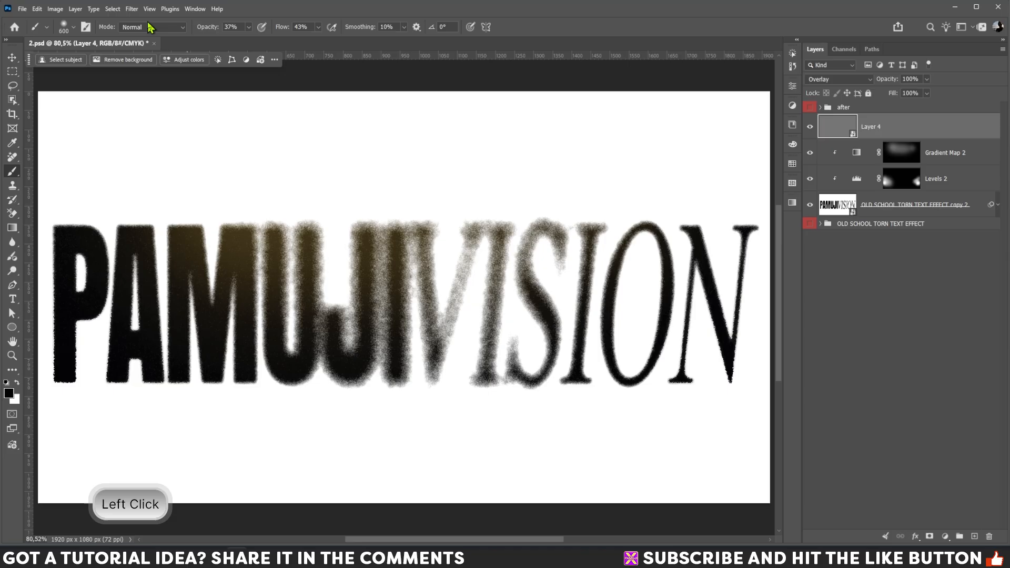
Step: Apply Gaussian, monochromatic Add Noise to the gray Overlay layer and compare the lettering with the layer hidden and shown
click(131, 9)
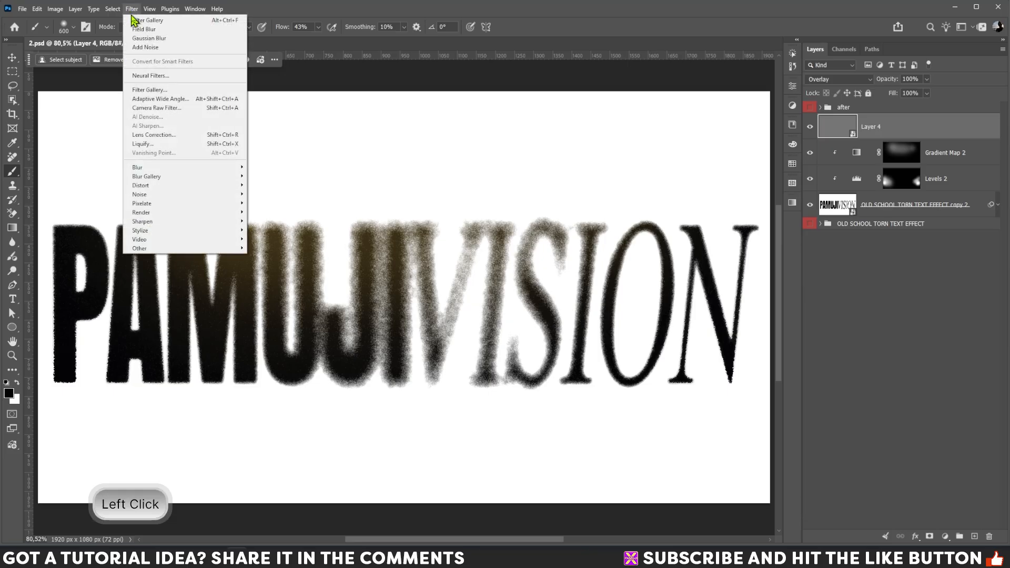
mouse_move(178, 187)
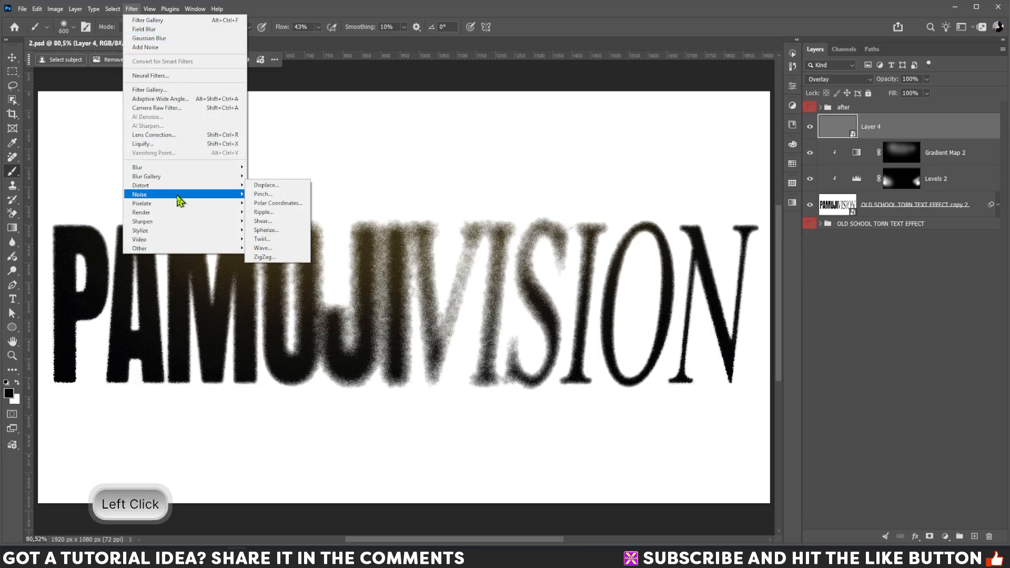
click(263, 195)
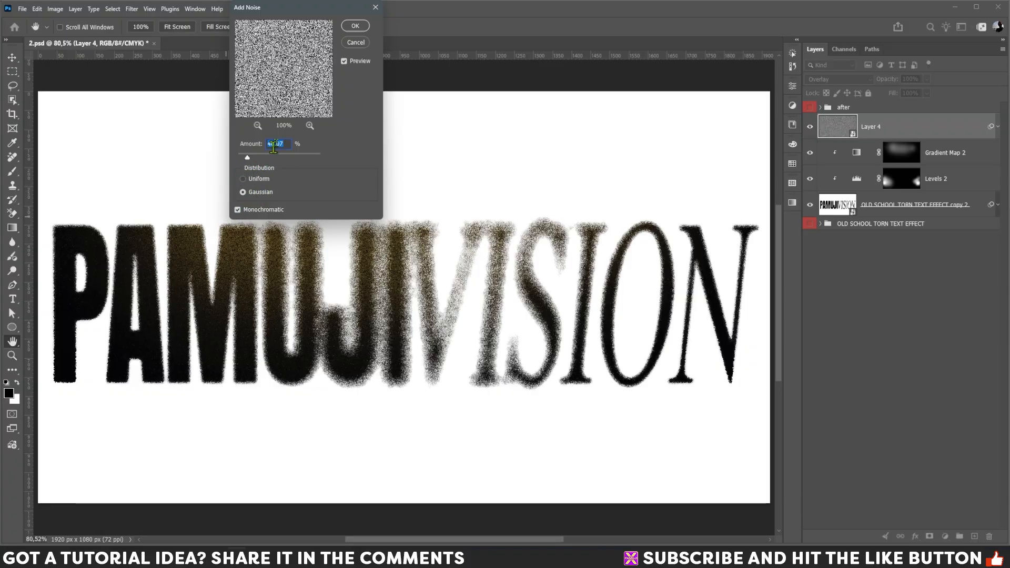
click(355, 26)
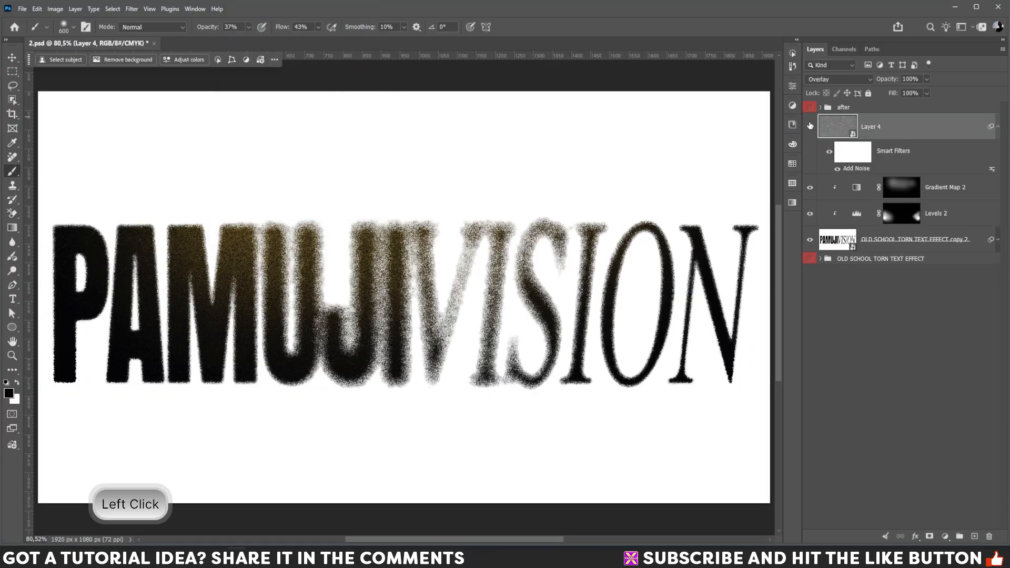
click(810, 127)
click(811, 126)
Step: Try the basic Blur filter on the noise layer and delete it from the smart filters
click(132, 9)
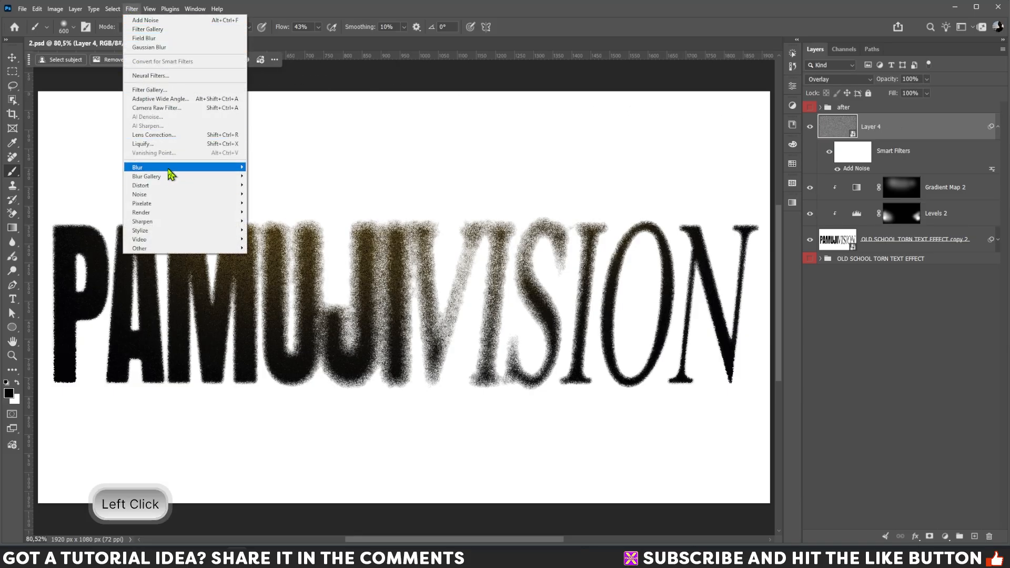
mouse_move(176, 168)
click(260, 177)
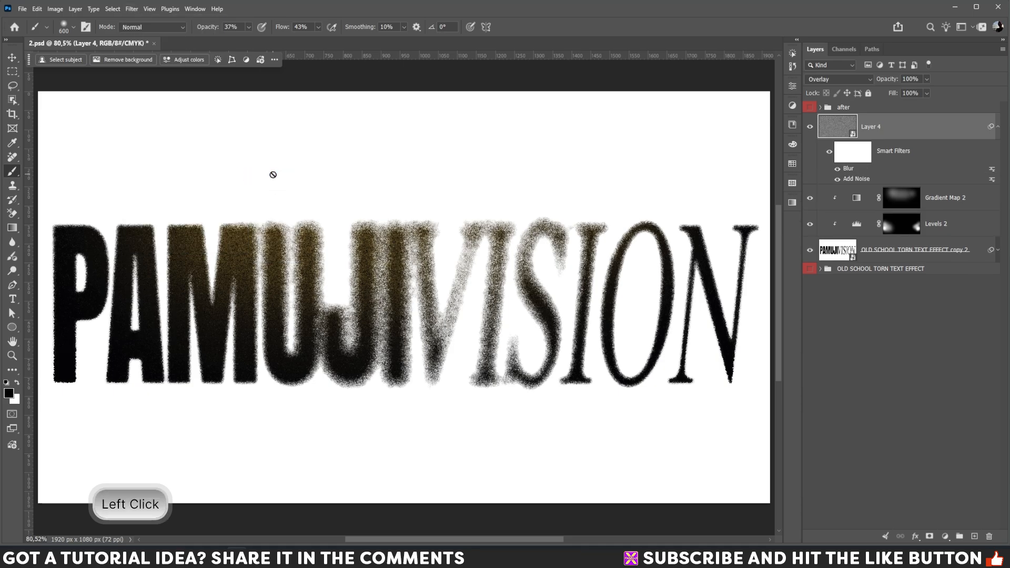
click(837, 169)
drag(853, 169, 989, 537)
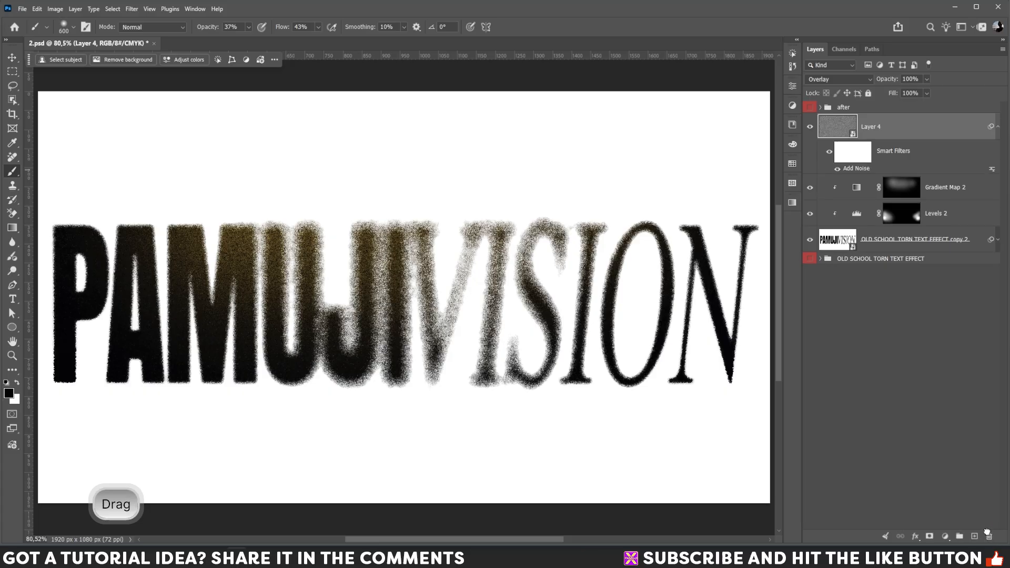
Step: Apply a Gaussian Blur with a 1.5-pixel radius to the noise layer and compare the lettering with the layer hidden and shown
click(132, 10)
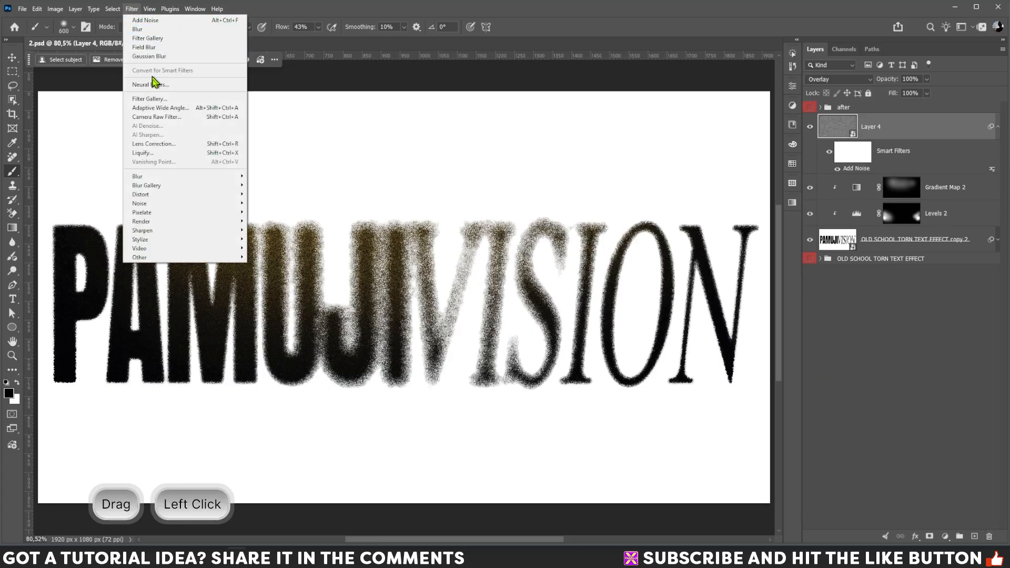
mouse_move(153, 177)
click(275, 214)
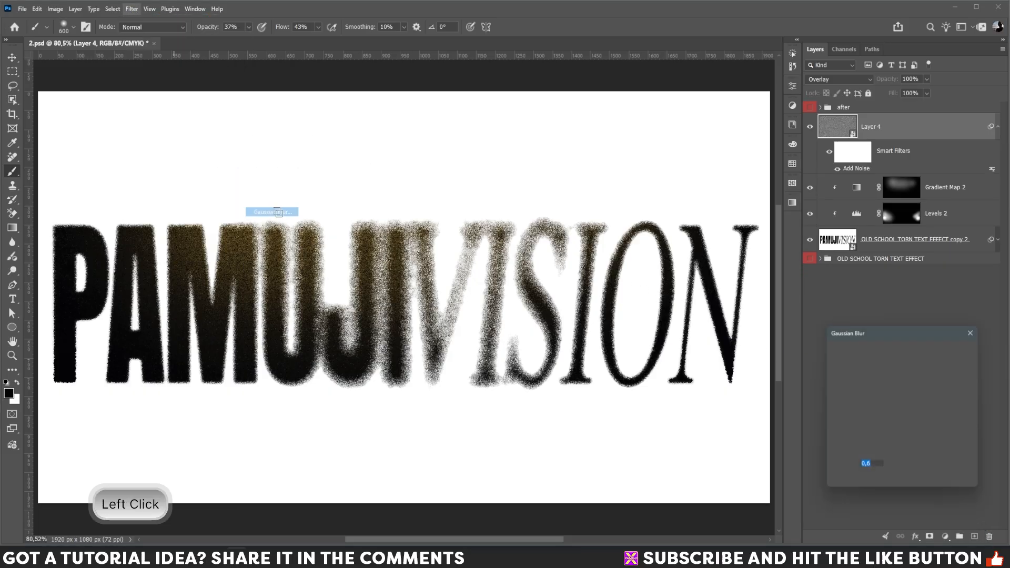
drag(840, 482, 841, 483)
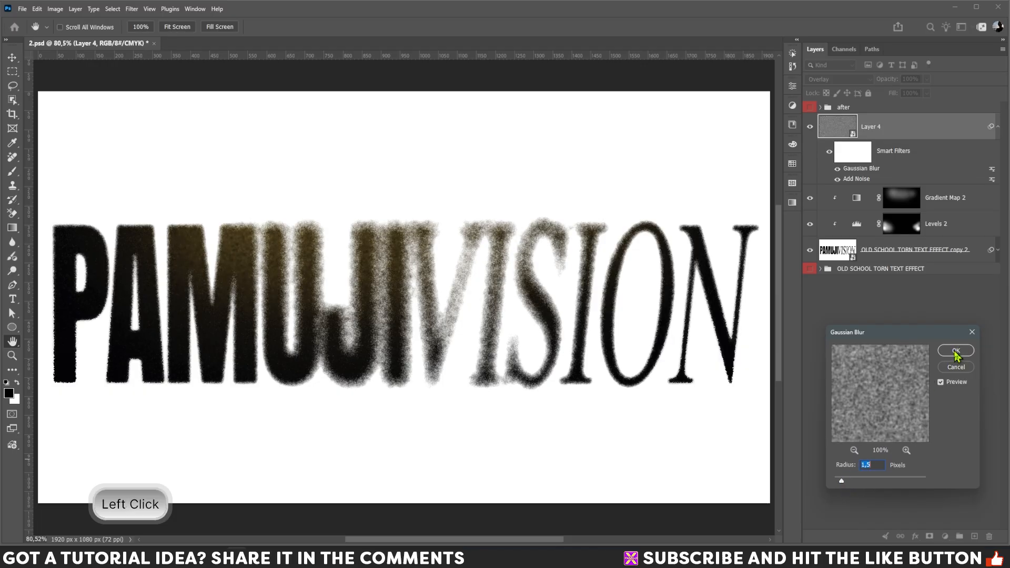
click(958, 350)
click(810, 127)
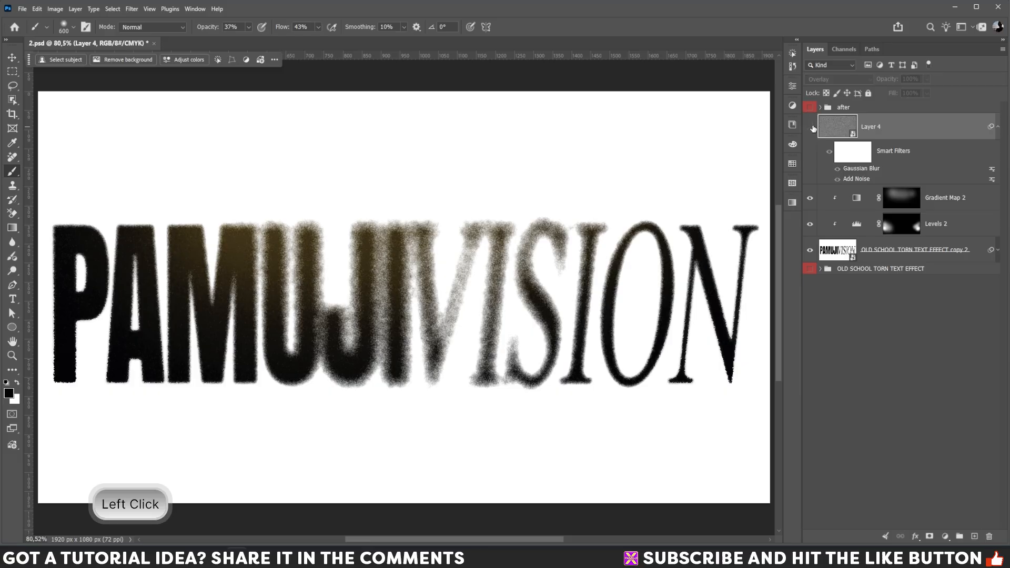
click(810, 127)
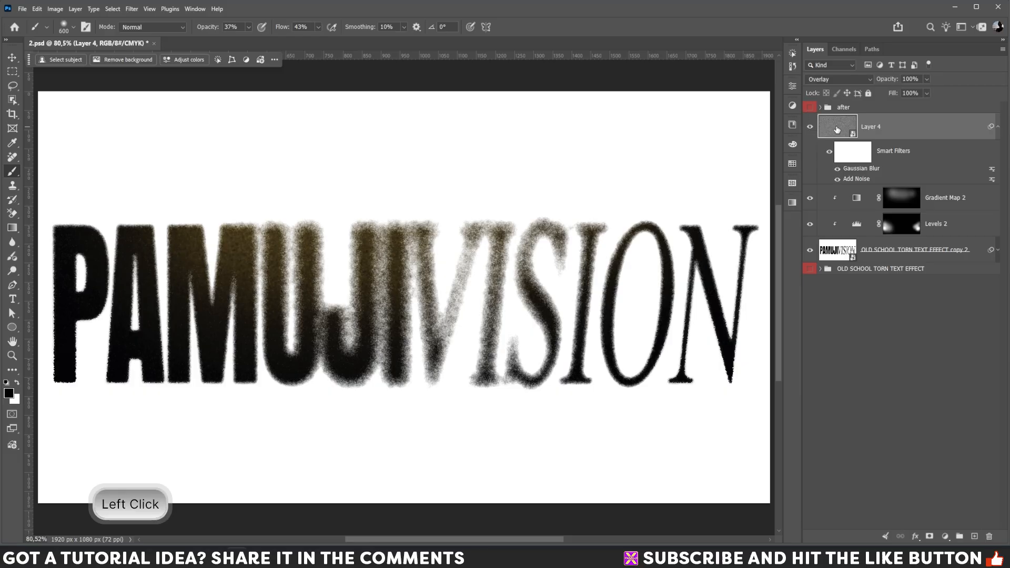
Step: Set the noise layer's Gaussian Blur radius to 0.9 pixels and collapse its smart filter list
double_click(849, 169)
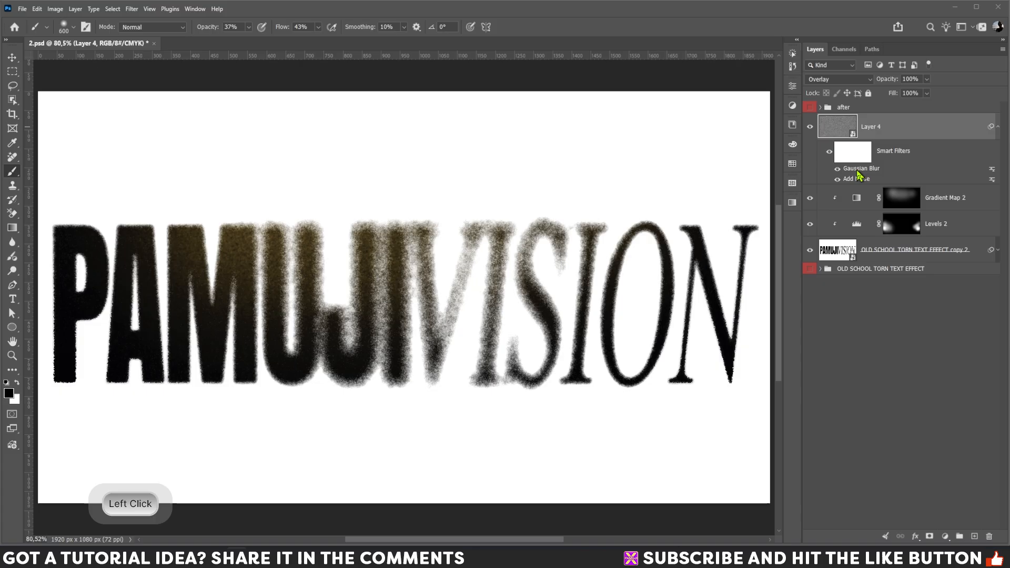
drag(842, 489, 839, 489)
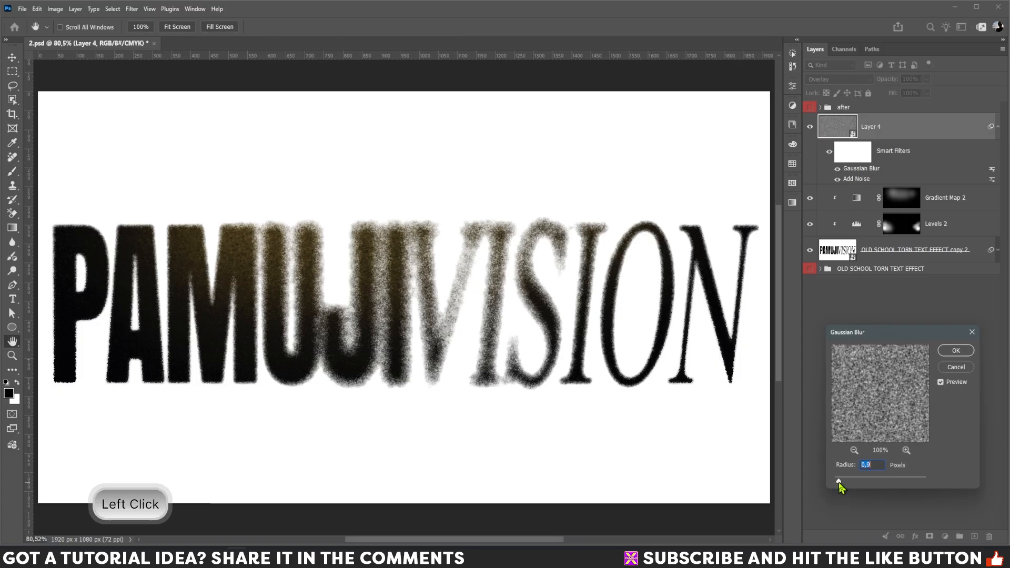
click(955, 351)
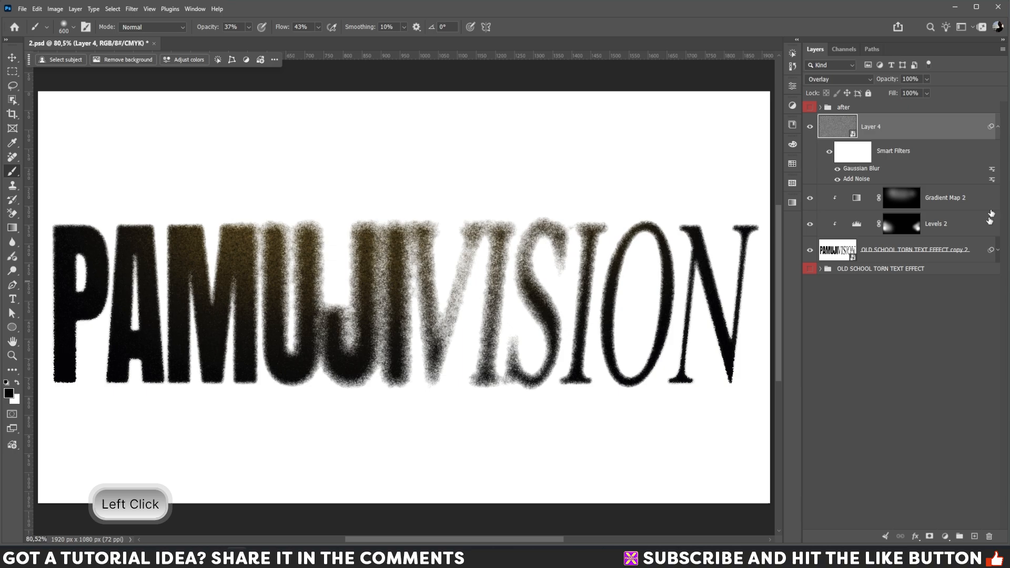
click(998, 127)
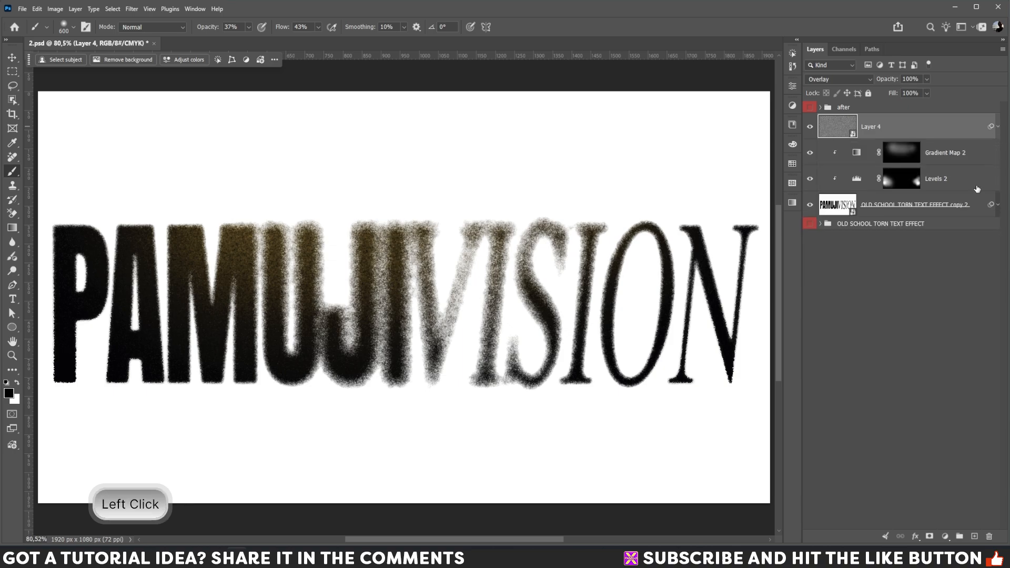